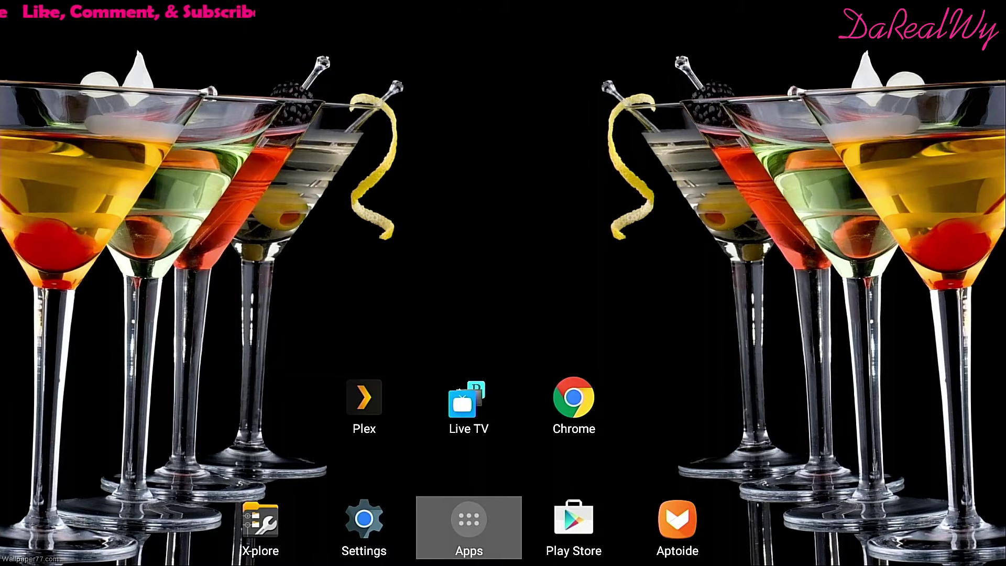
- Open the app drawer from the Apps tile to show all installed apps
key(Return)
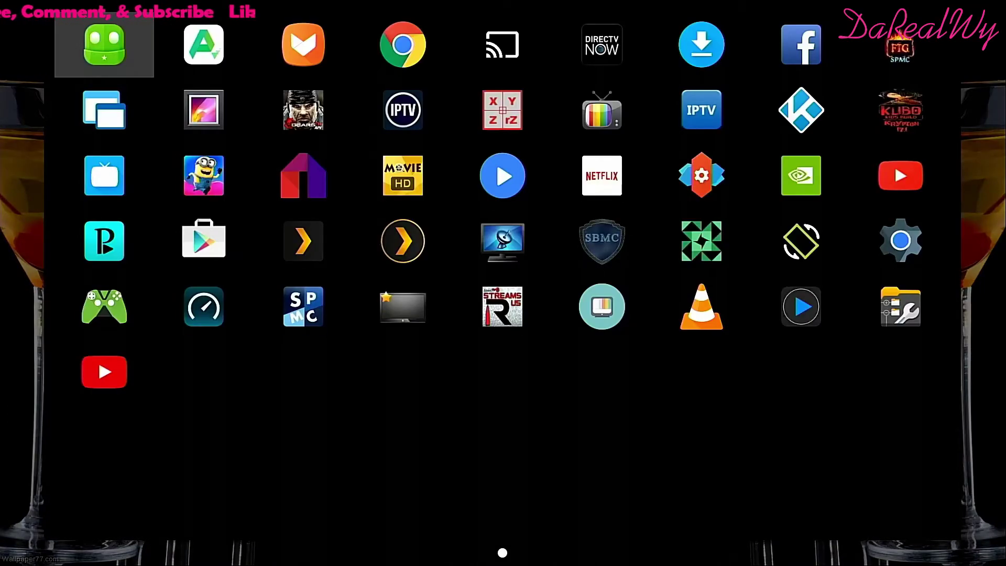
- Launch Floating Apps, try Enable NOW!, dismiss the internal Android error, and exit to home
key(Down)
key(Return)
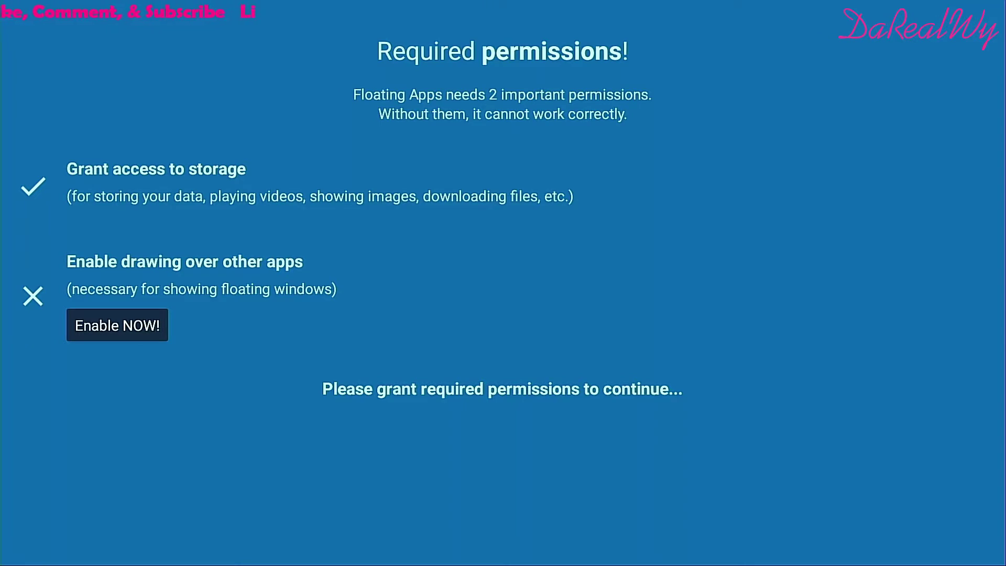
key(Return)
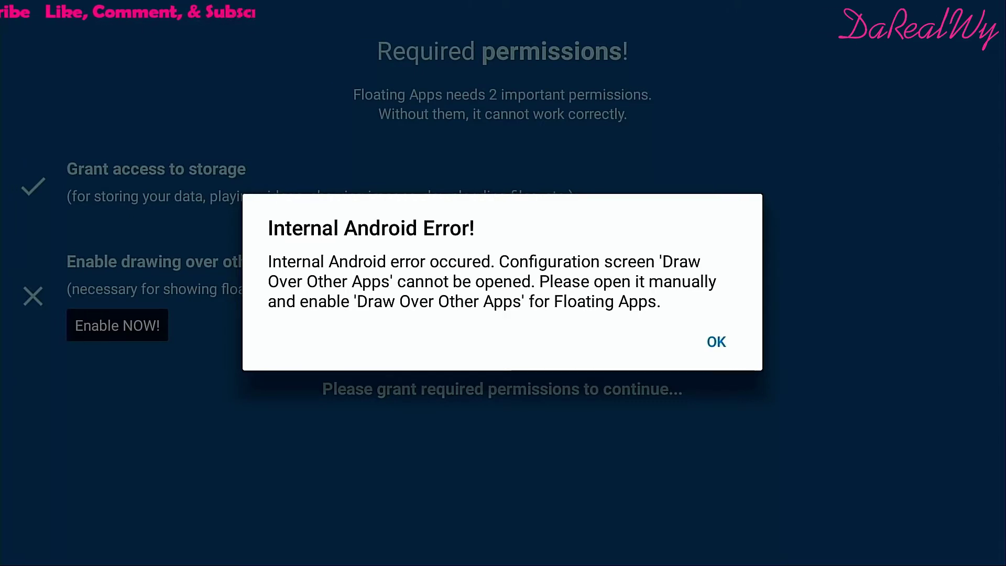
key(Return)
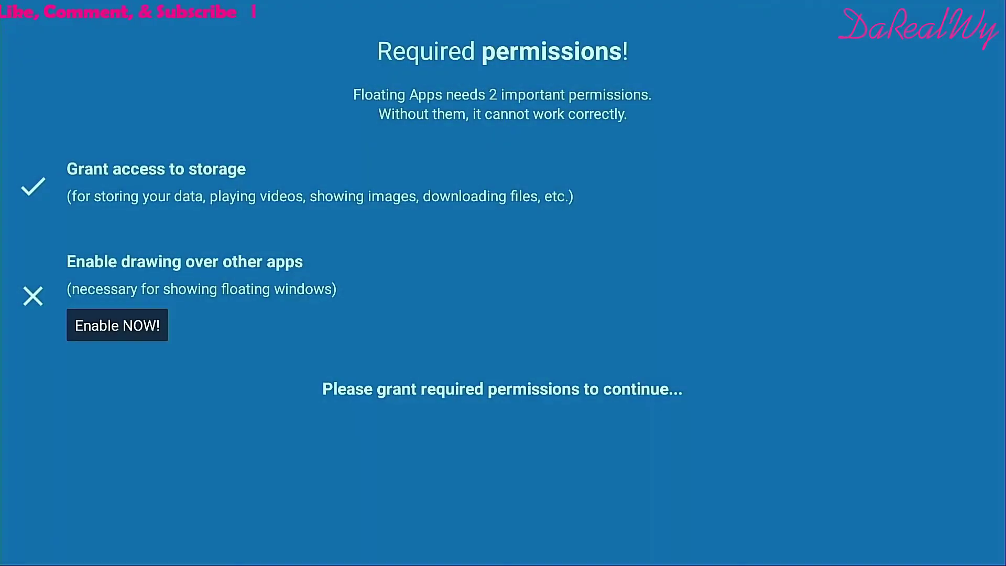
key(Escape)
key(Left)
- Open Settings and check Developer options before returning to the main list
key(Return)
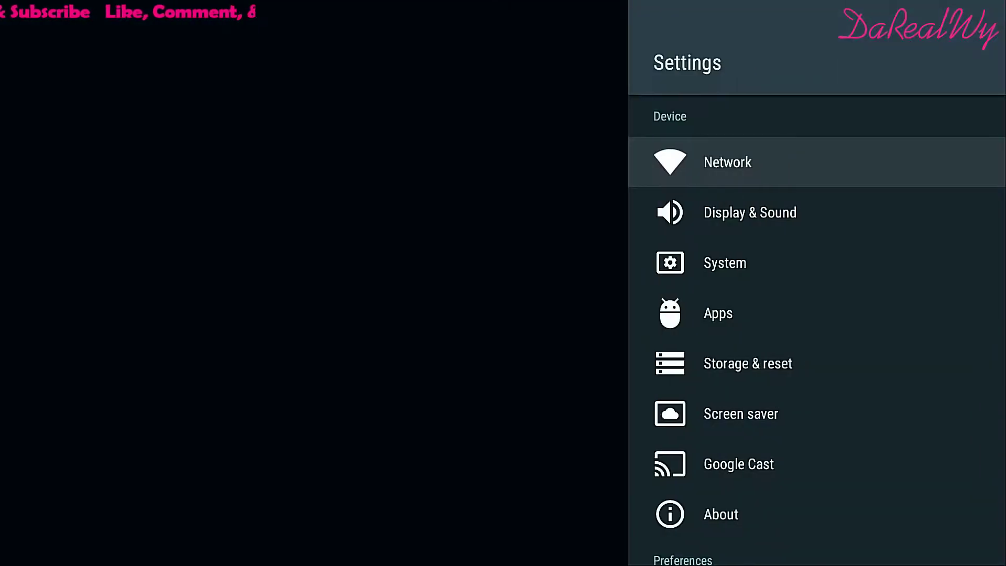
key(Down)
key(Down)
key(Down)
key(Down)
key(Down)
key(Down)
key(Down)
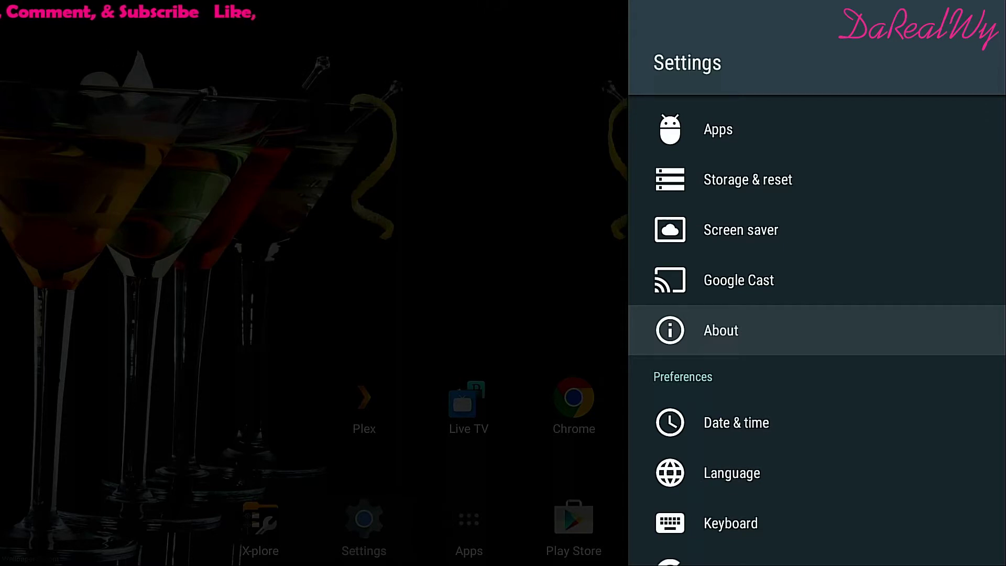
key(Down)
key(Down)
key(Down)
key(Down)
key(Down)
key(Down)
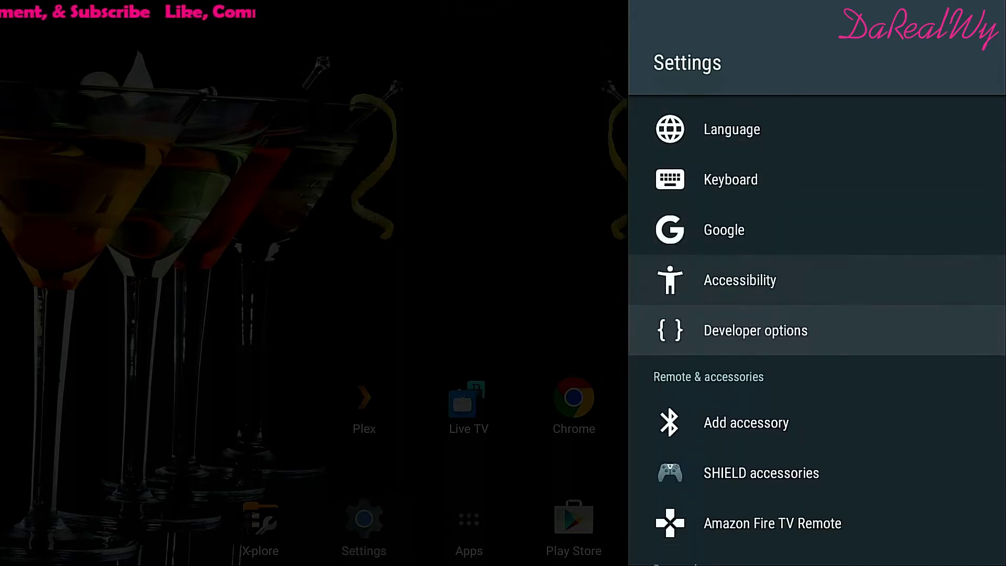
key(Return)
key(Return)
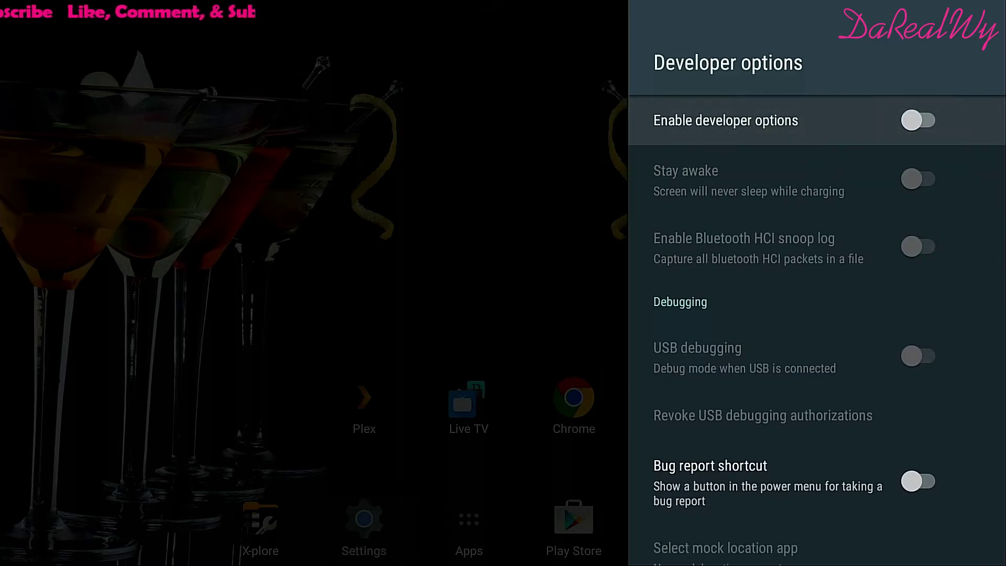
key(Escape)
- Activate Build on the About page repeatedly until developer mode unlocks, then go back
key(Up)
key(Up)
key(Up)
key(Up)
key(Up)
key(Up)
key(Up)
key(Down)
key(Return)
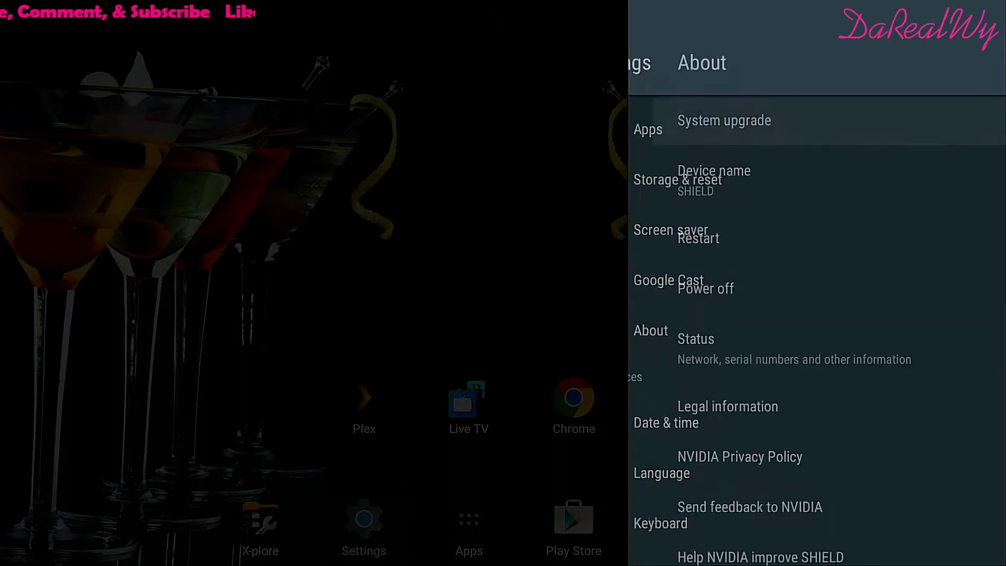
key(Down)
key(Down)
key(Down)
key(Down)
key(Down)
key(Down)
key(Down)
key(Down)
key(Down)
key(Down)
key(Down)
key(Down)
key(Down)
key(Down)
key(Down)
key(Return)
key(Return)
key(Return)
key(Return)
key(Return)
key(Return)
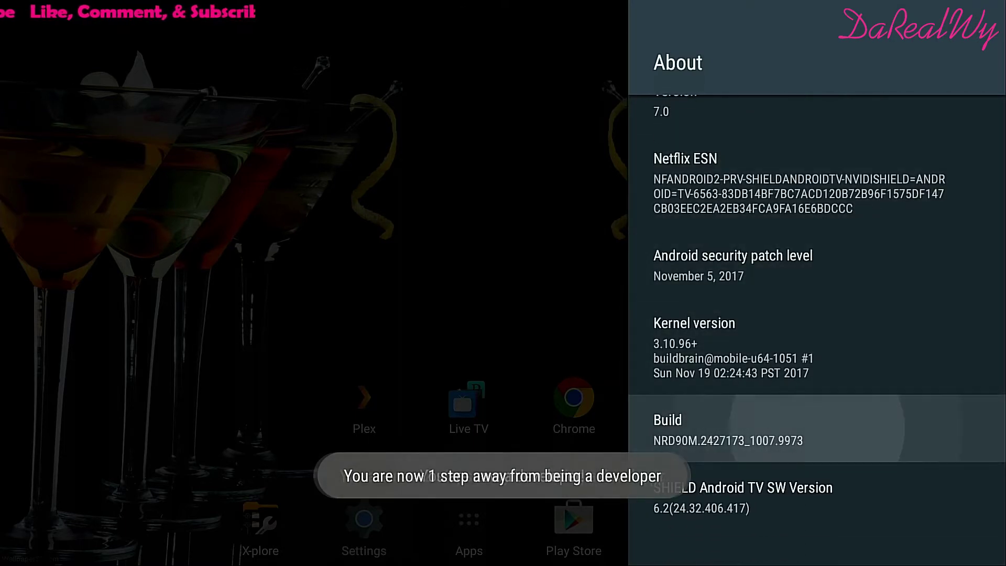
key(Return)
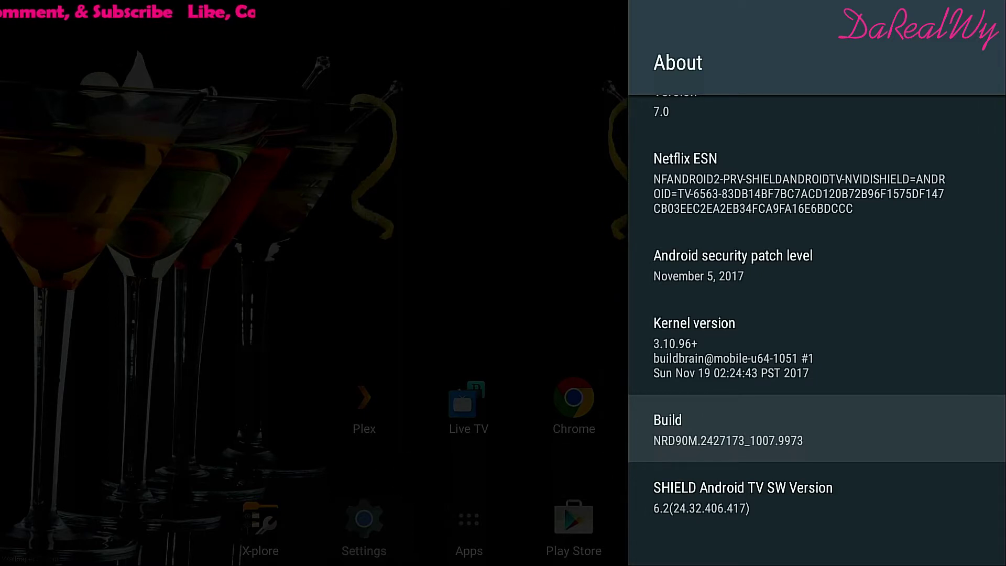
key(Escape)
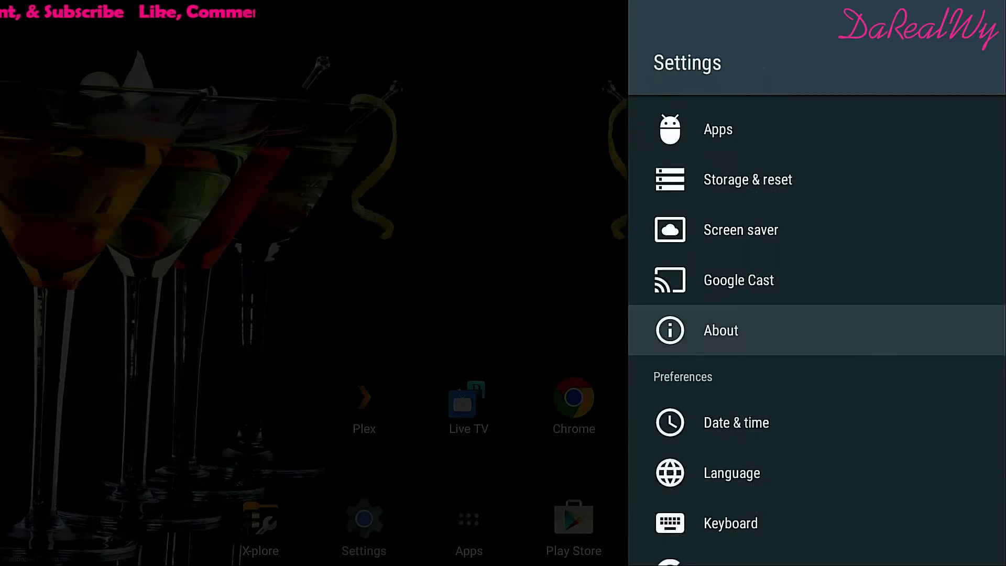
- Turn on USB debugging in Developer options and confirm the Allow USB debugging prompt
key(Down)
key(Down)
key(Down)
key(Down)
key(Down)
key(Down)
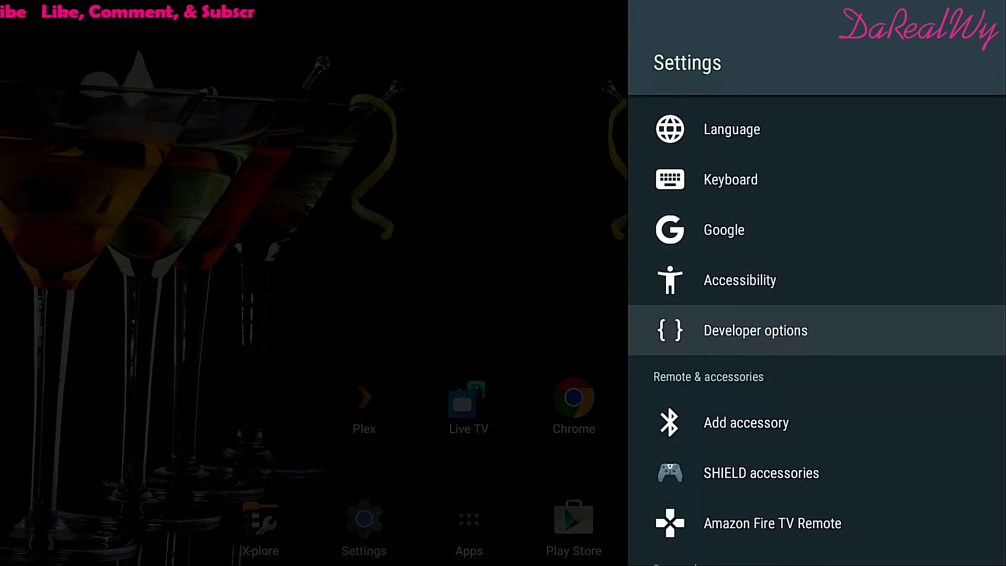
key(Return)
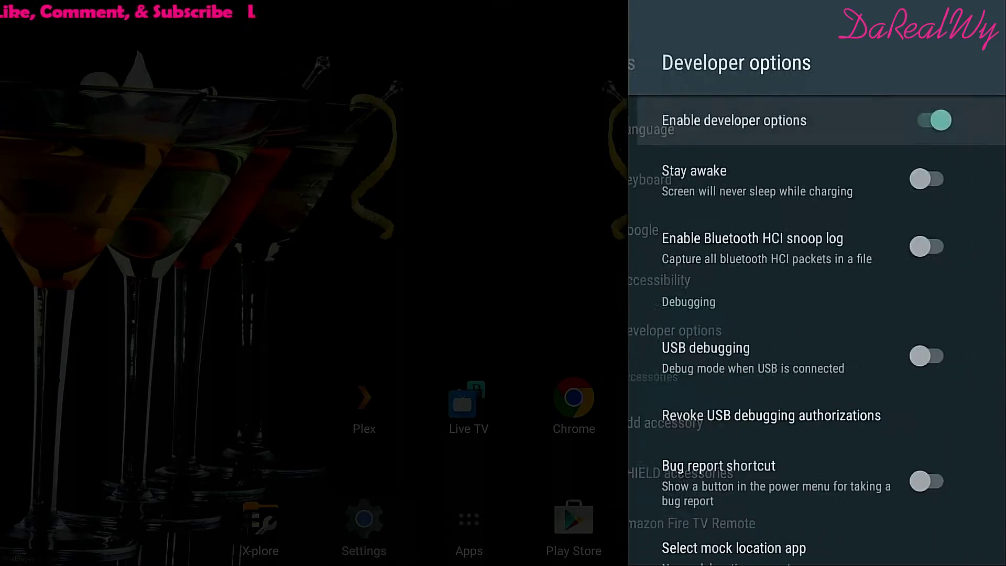
key(Down)
key(Down)
key(Down)
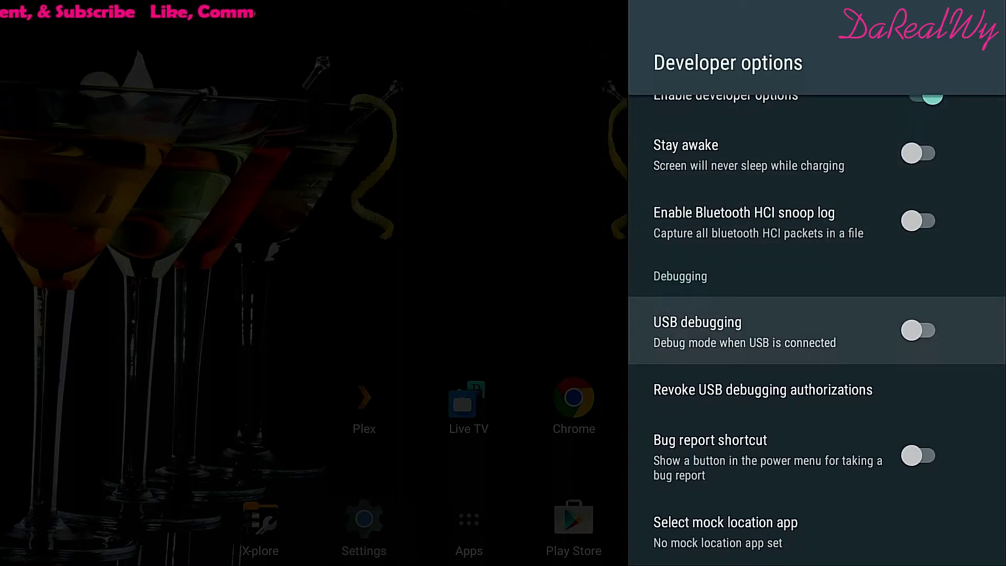
key(Return)
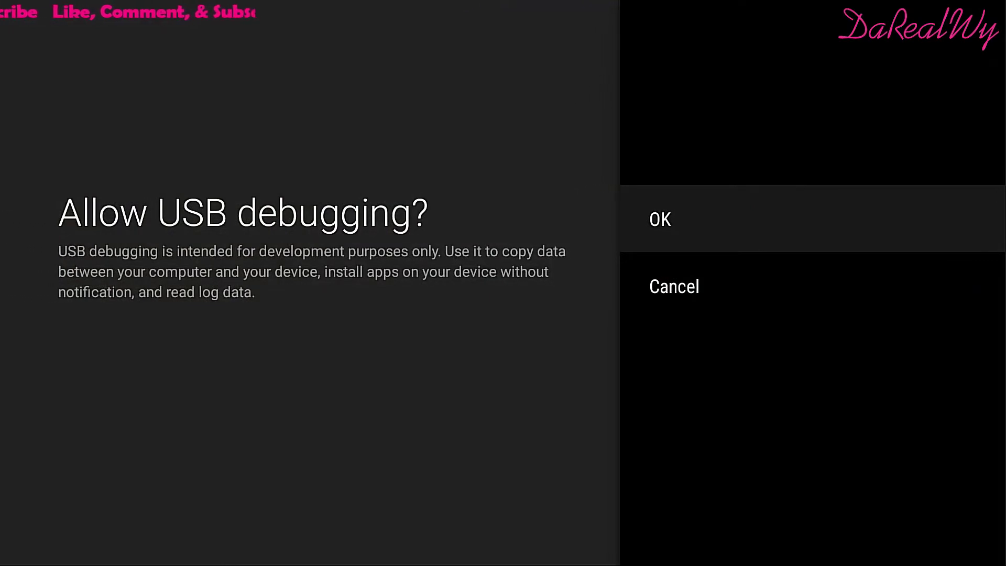
key(Return)
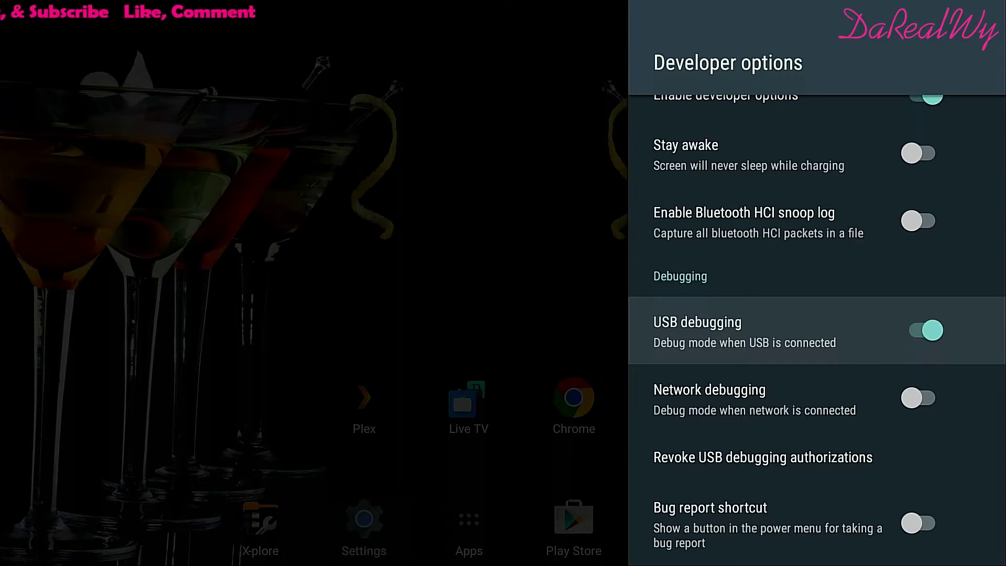
key(Escape)
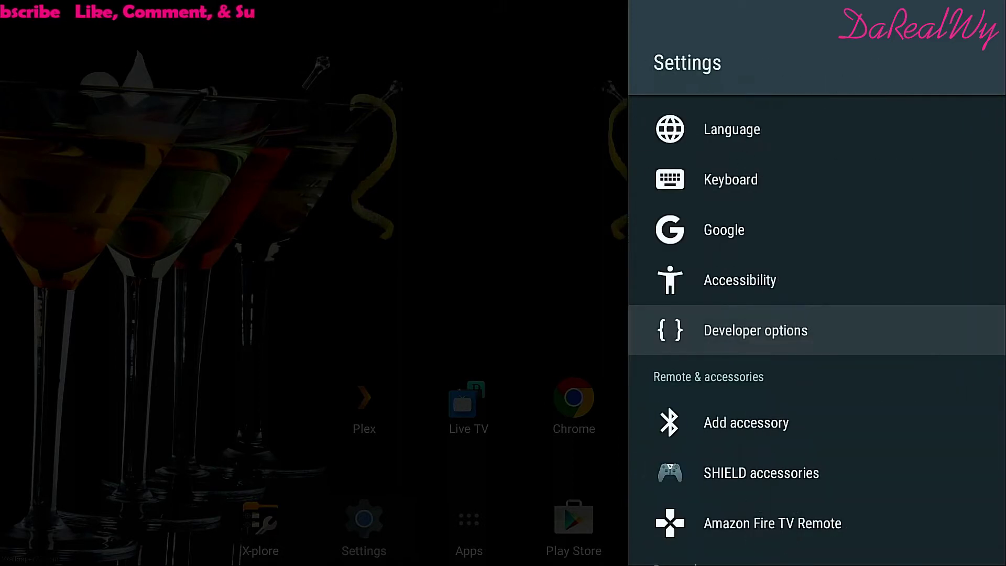
- Open the Floating Apps 4.3.2 info page under Settings > Apps
key(Up)
key(Up)
key(Up)
key(Up)
key(Up)
key(Up)
key(Up)
key(Up)
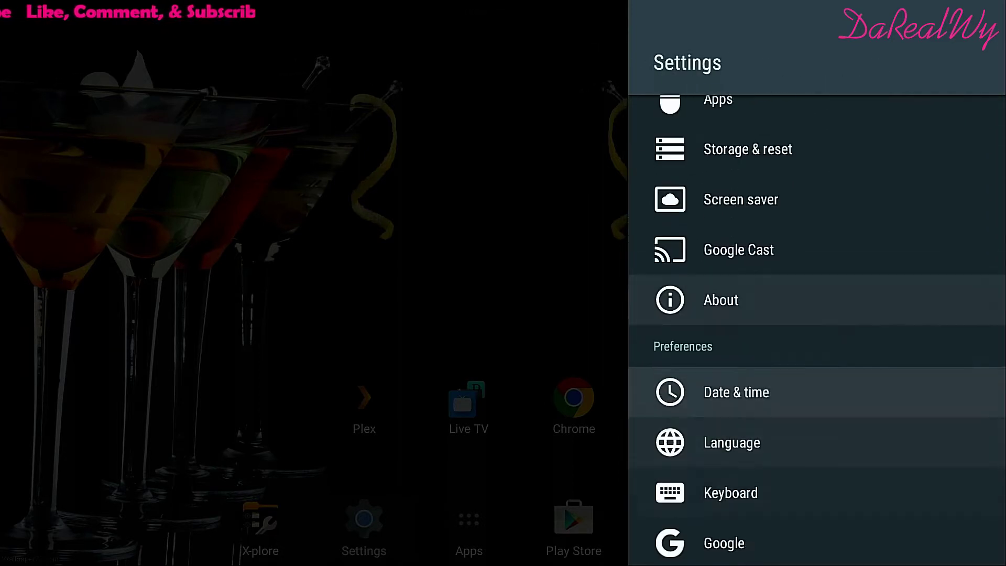
key(Up)
key(Up)
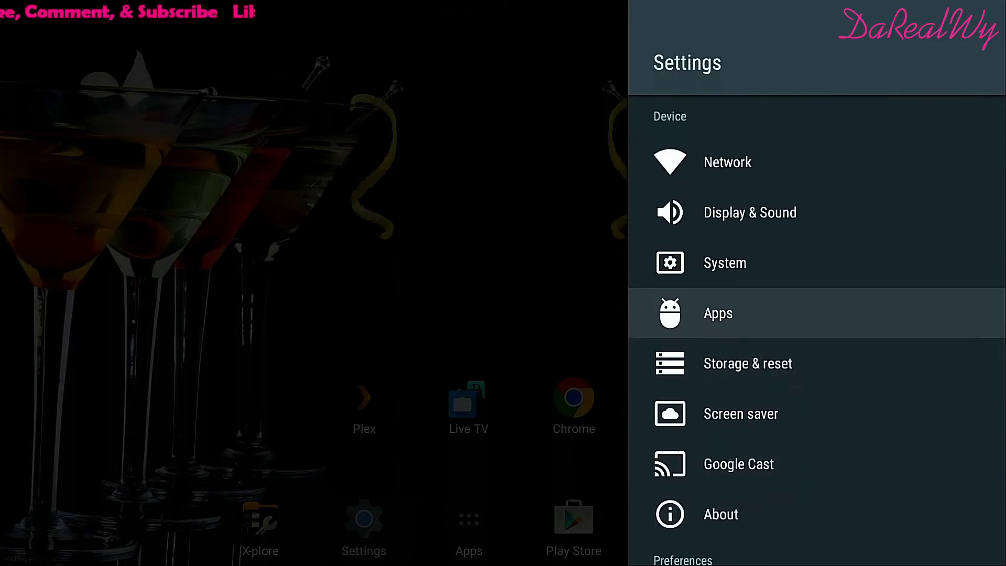
key(Return)
key(Down)
key(Down)
key(Down)
key(Down)
key(Down)
key(Down)
key(Down)
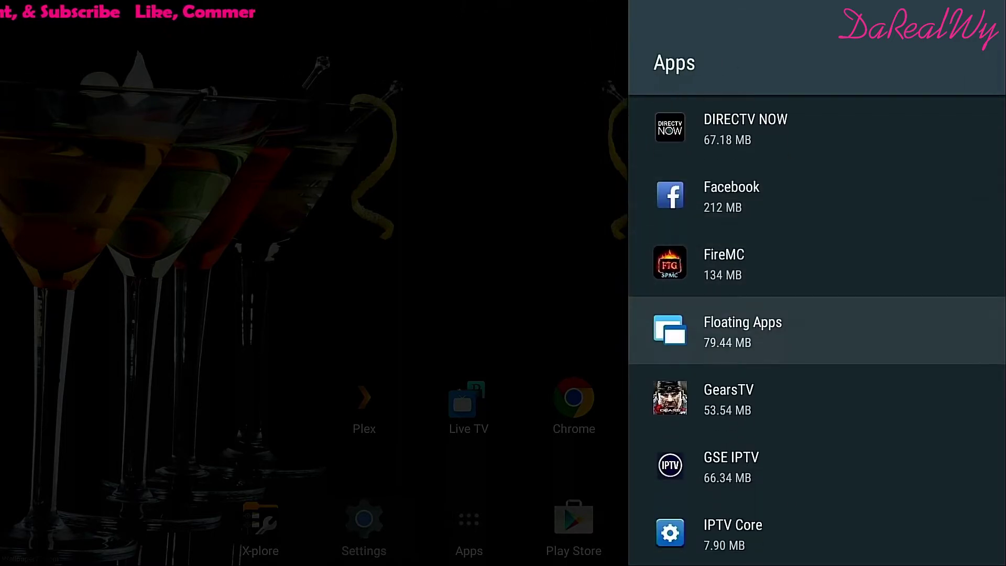
key(Return)
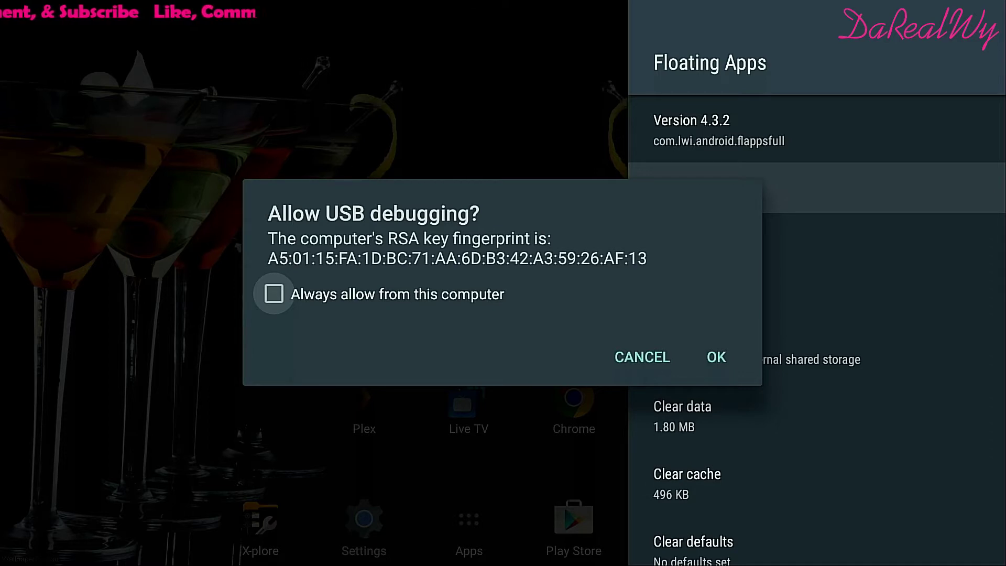
- Choose OK on the computer's Allow USB debugging? prompt
key(Down)
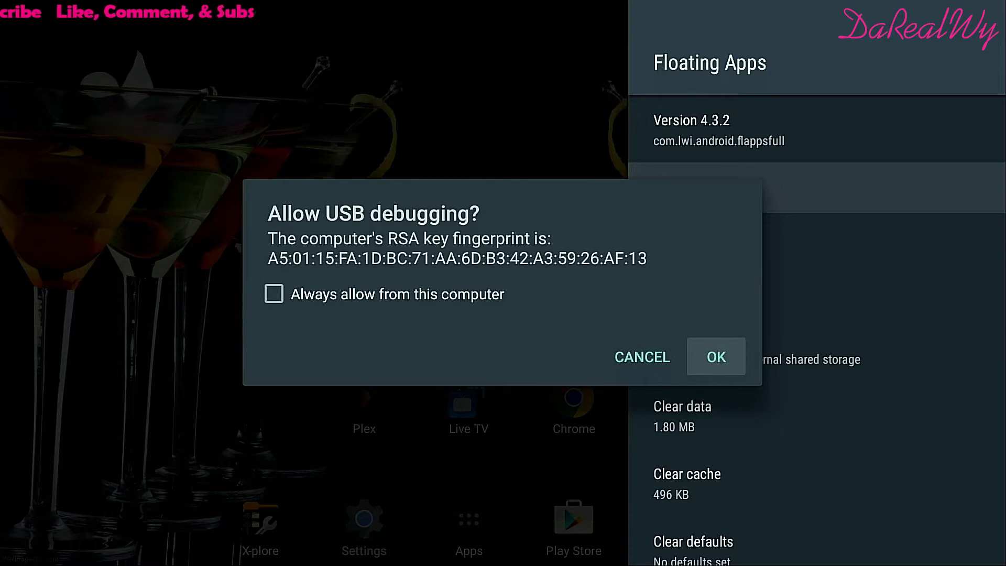
key(Return)
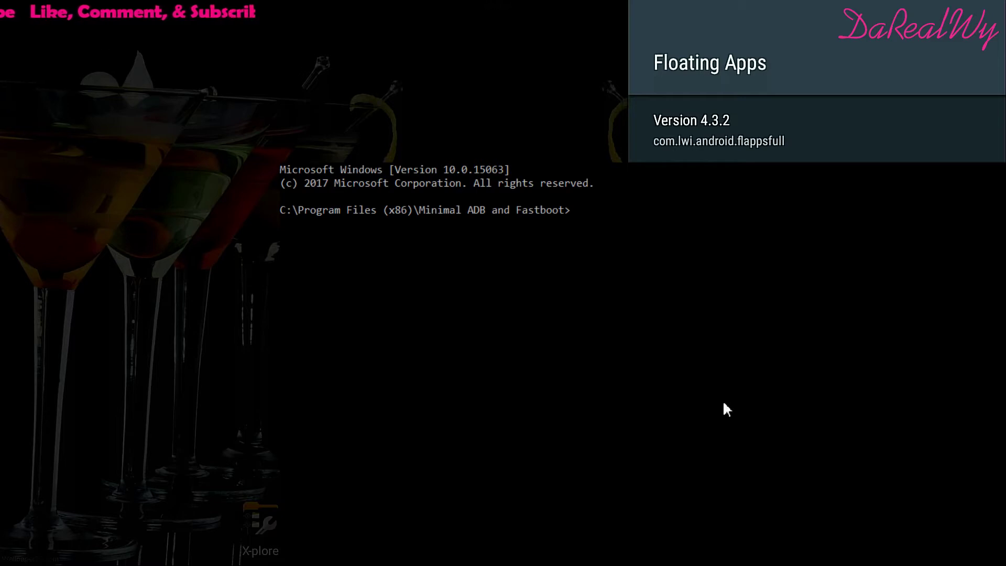
- In adb shell, run 'appops set com.lwi.android.flappsfull SYSTEM_ALERT_WINDOW allow', then open Floating Apps
text(adb)
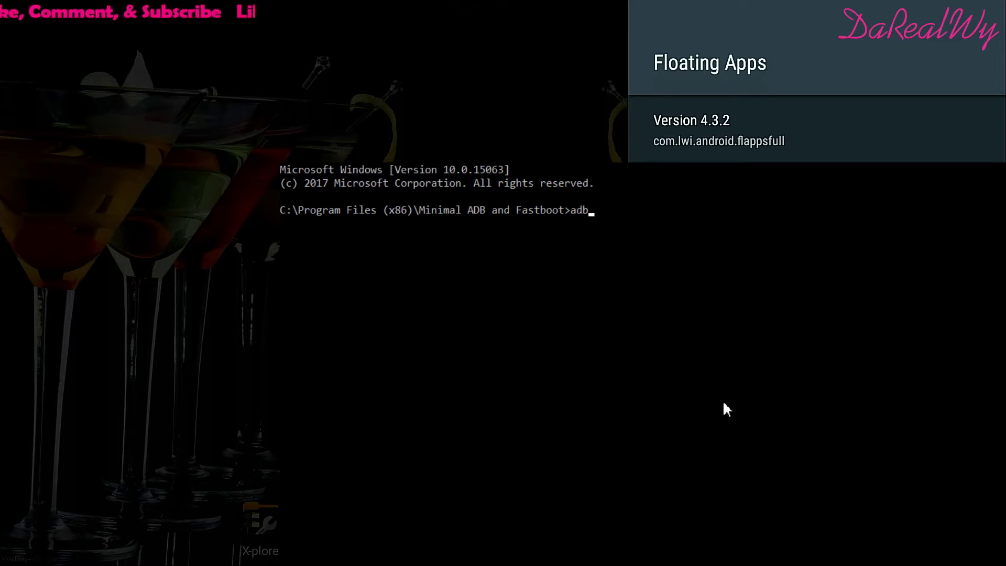
text( shell)
key(Return)
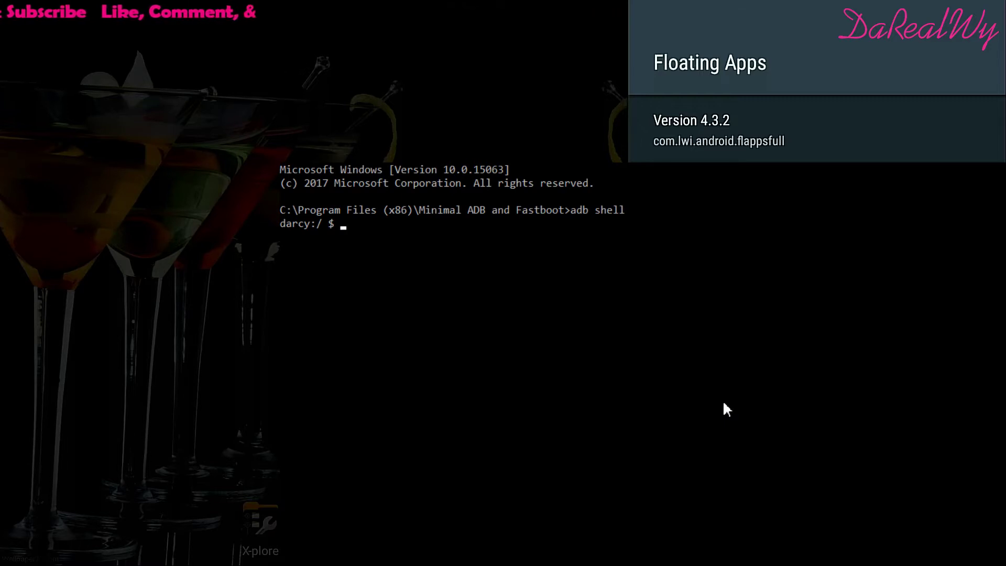
text(appops)
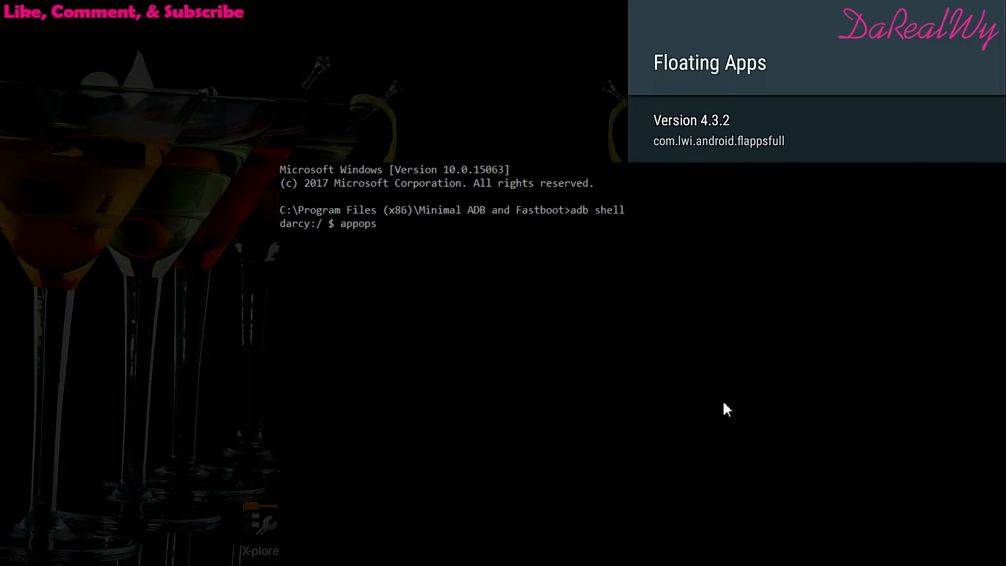
text( set)
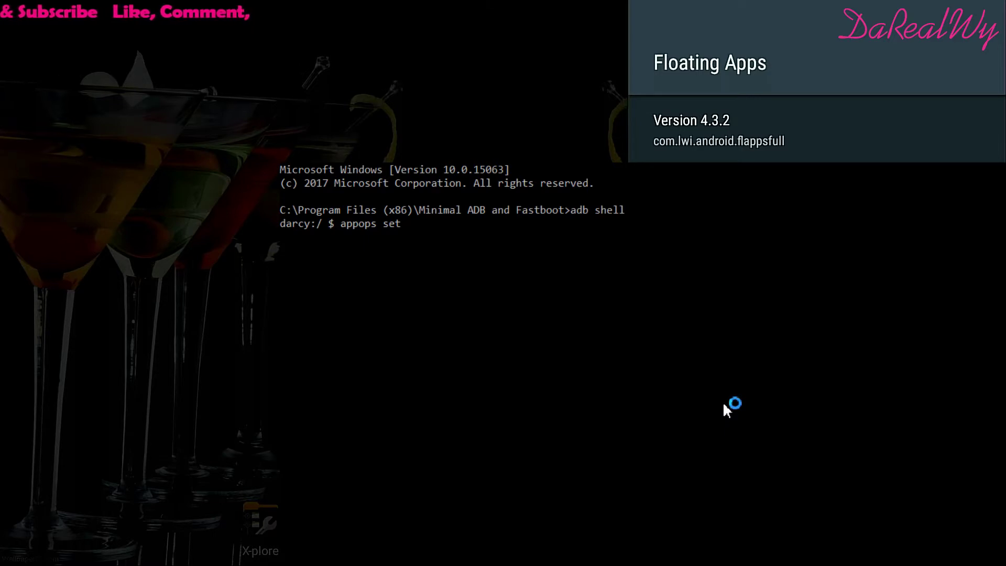
text( com.lwi.android)
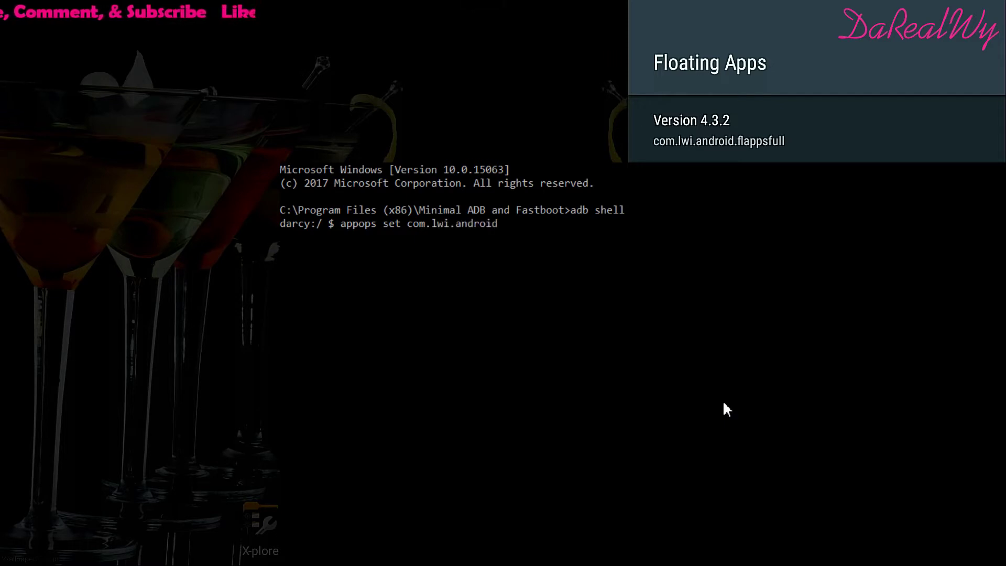
text(.)
text(fl)
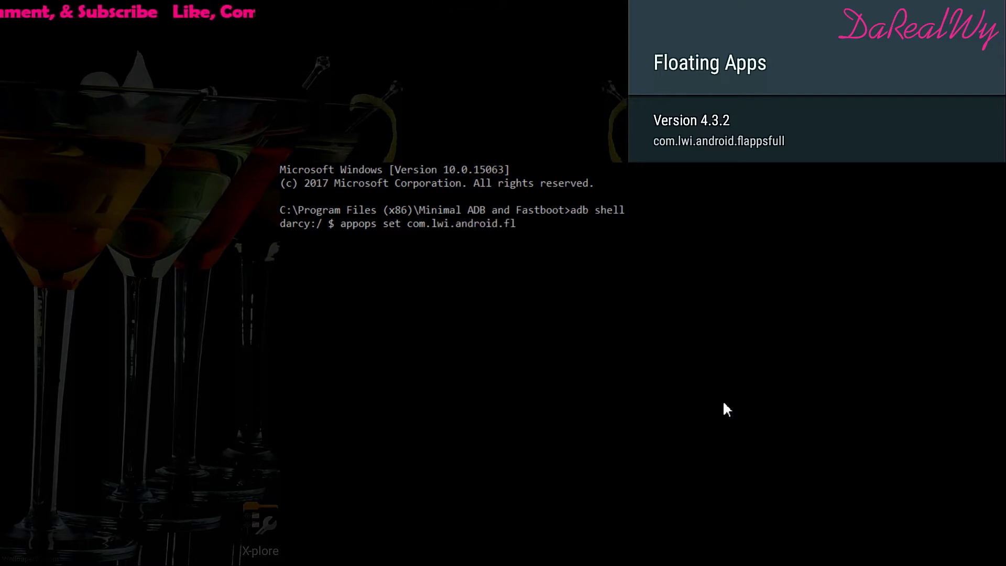
text(appsfull)
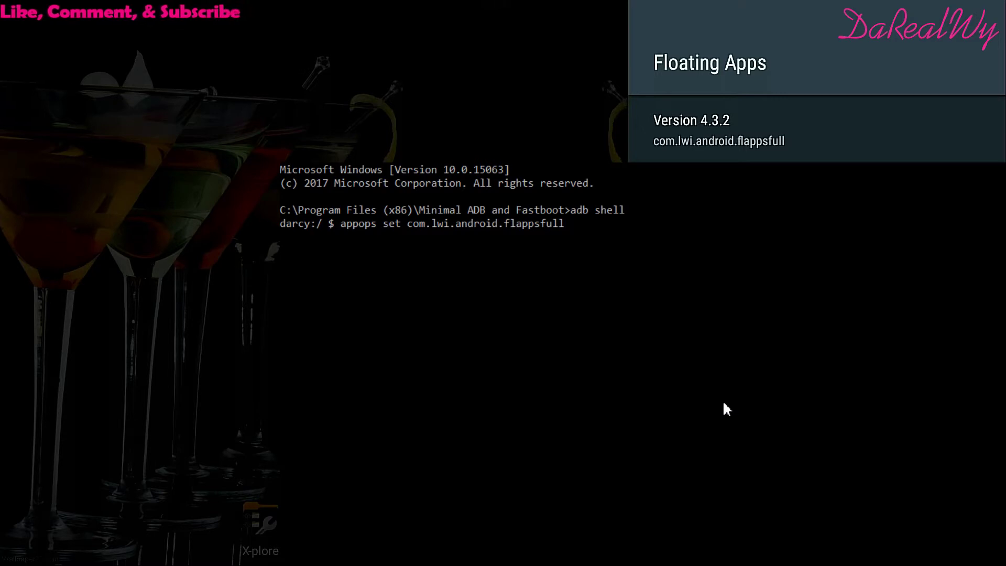
text(SYSTEM_)
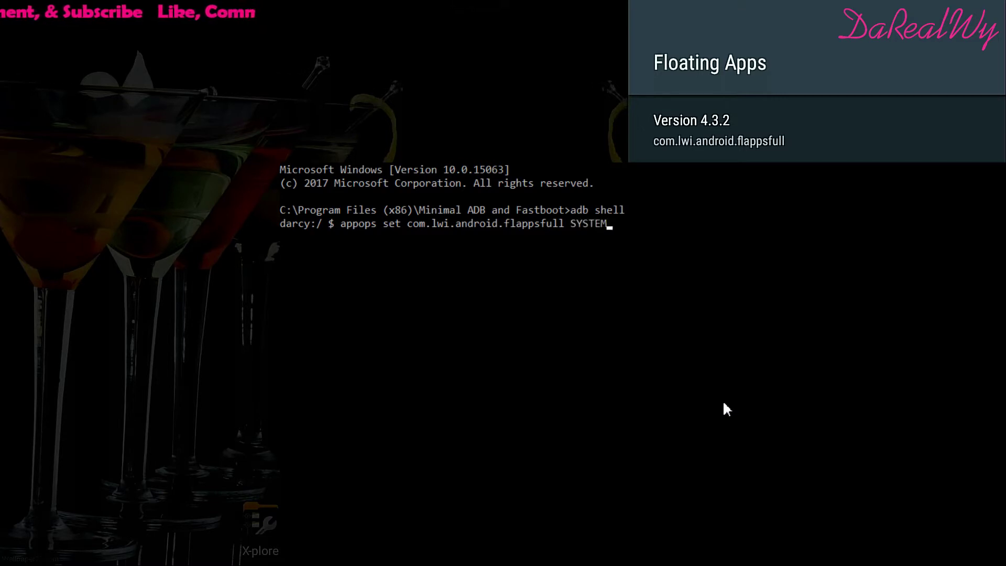
text(ALERT)
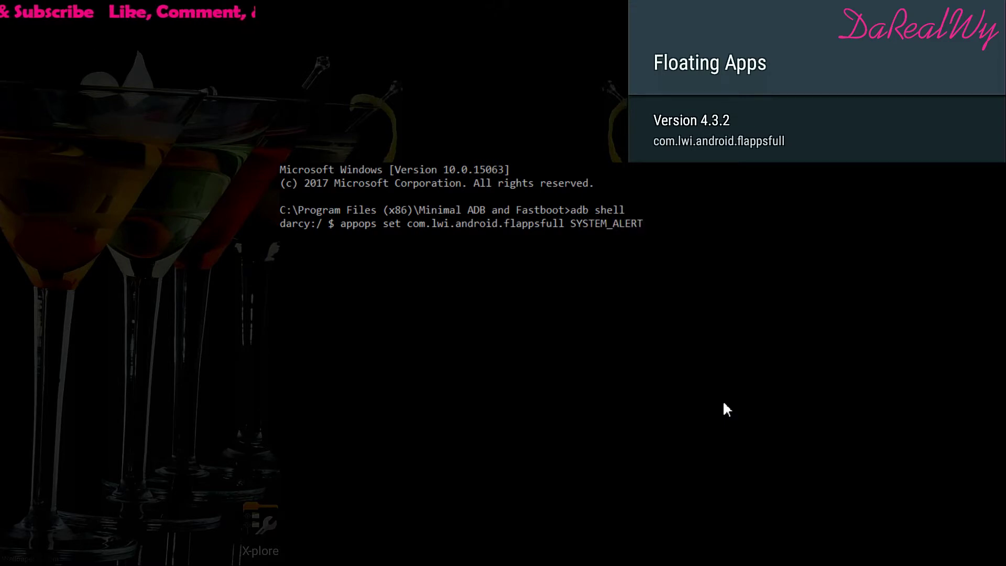
text(_WINDOW)
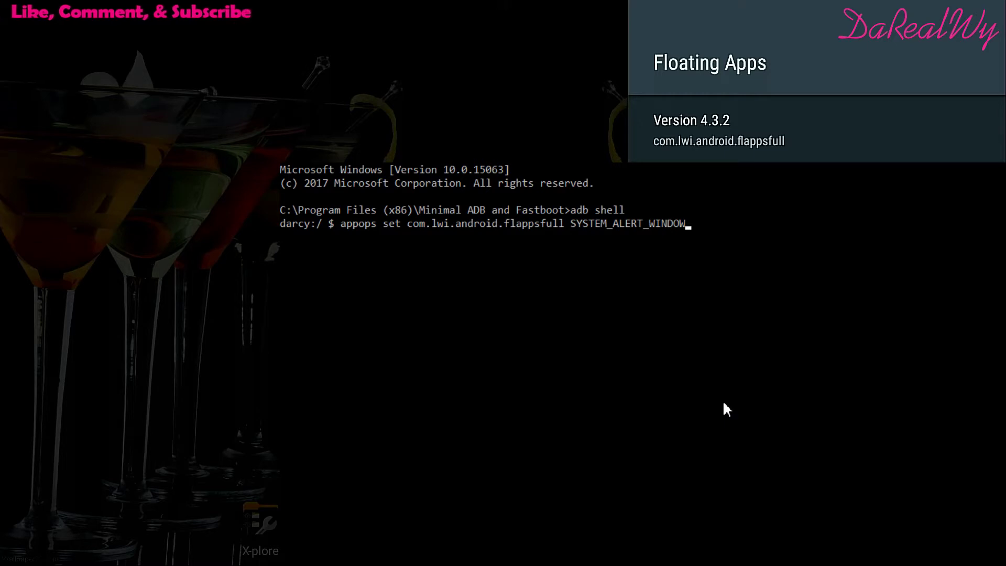
text( a)
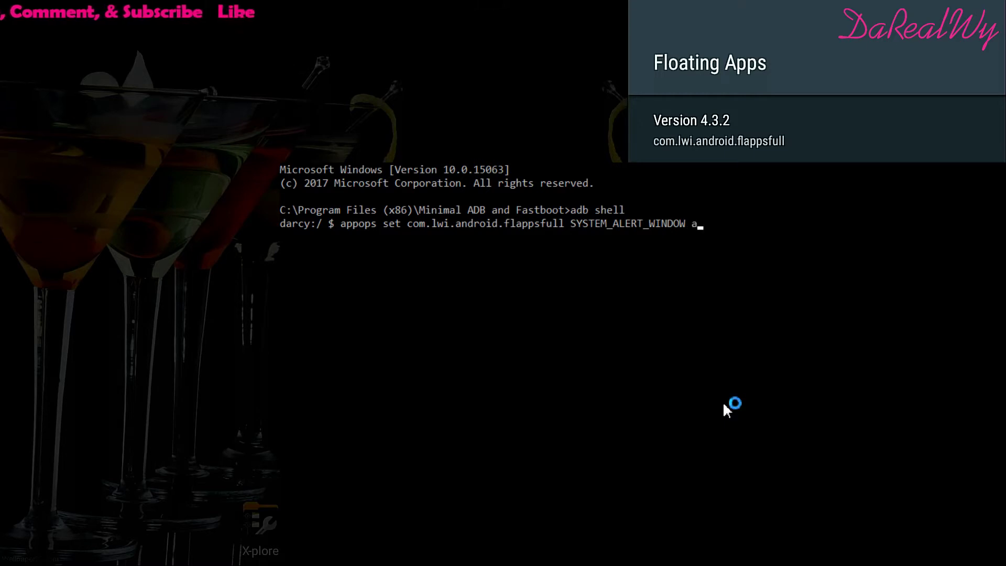
text(llow)
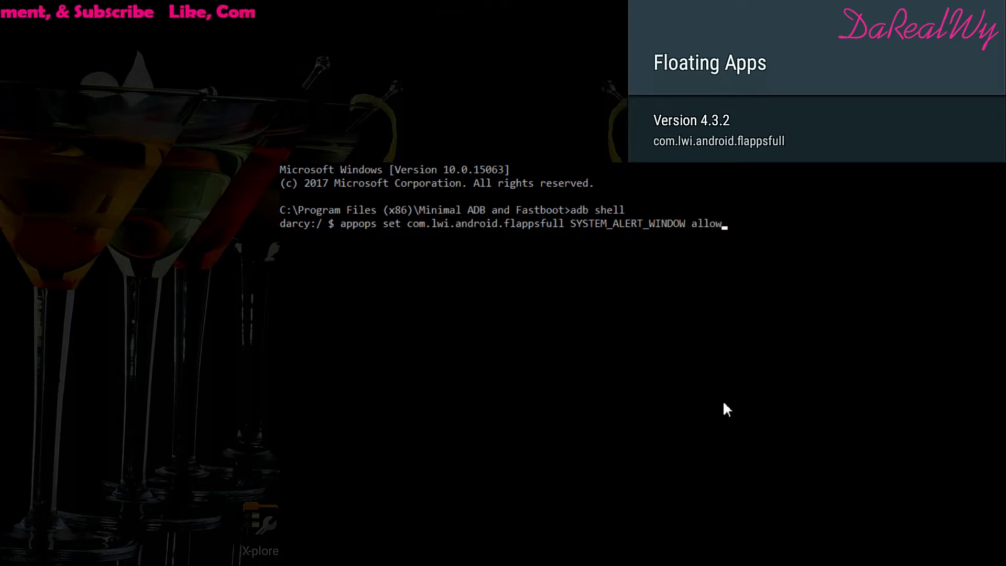
key(Return)
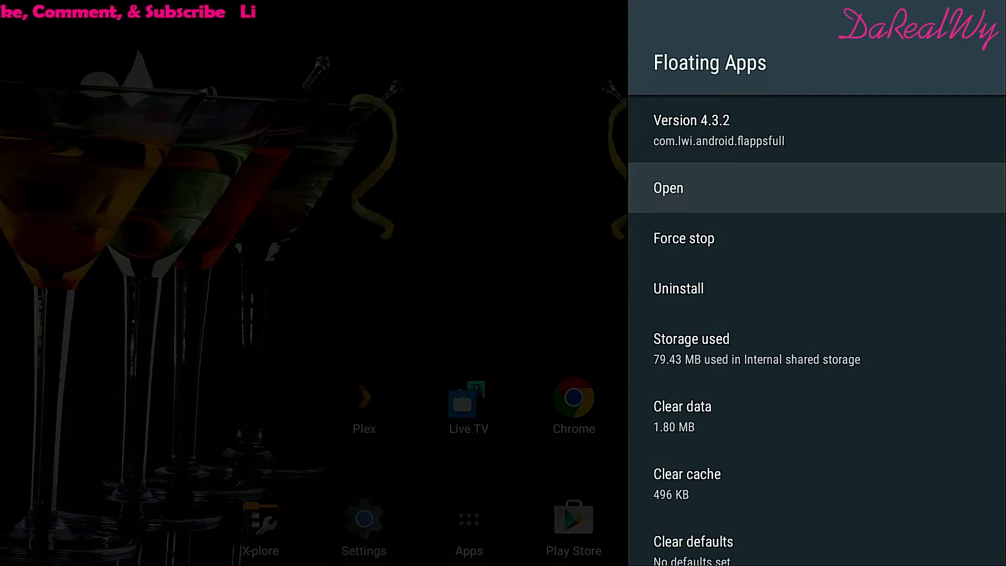
key(Return)
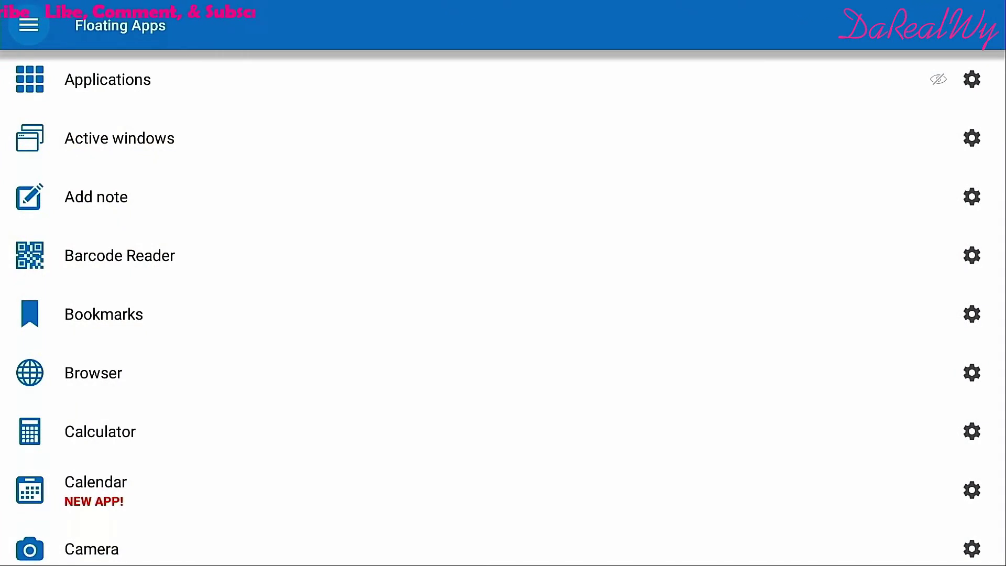
- Remove Settings and Floating Apps from recents and relaunch Floating Apps from the app drawer
key(alt+Tab)
key(Down)
key(Return)
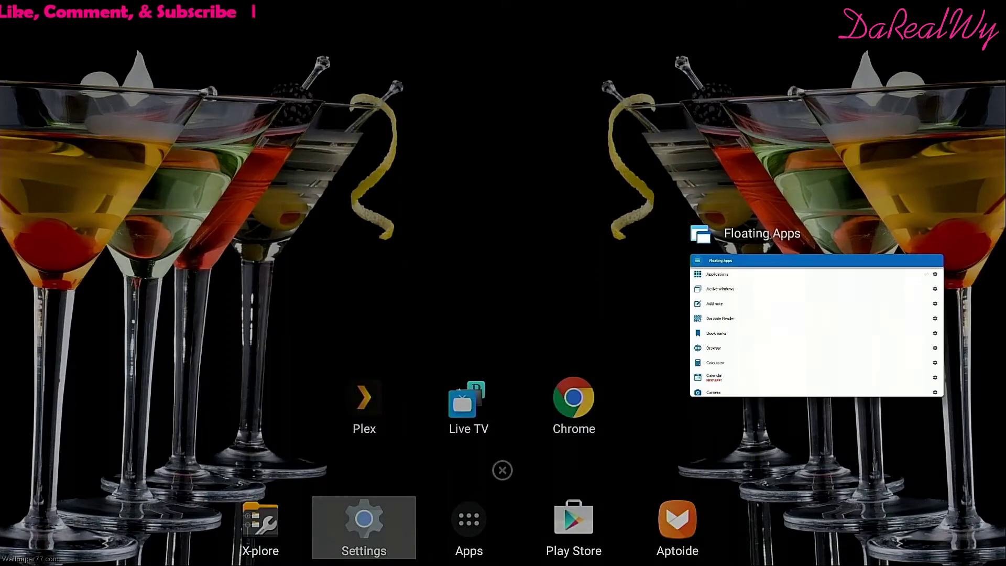
key(Return)
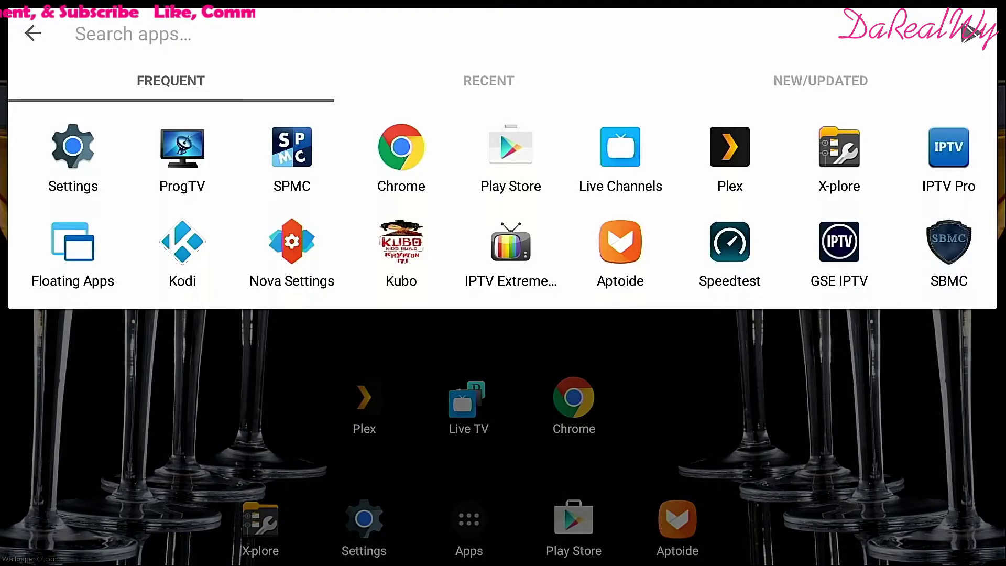
key(Down)
key(Down)
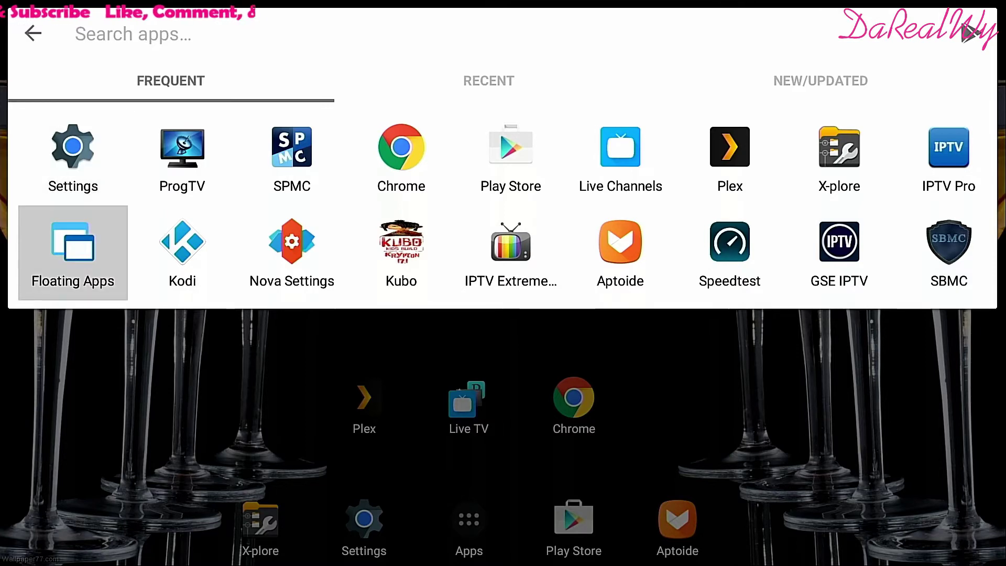
key(Return)
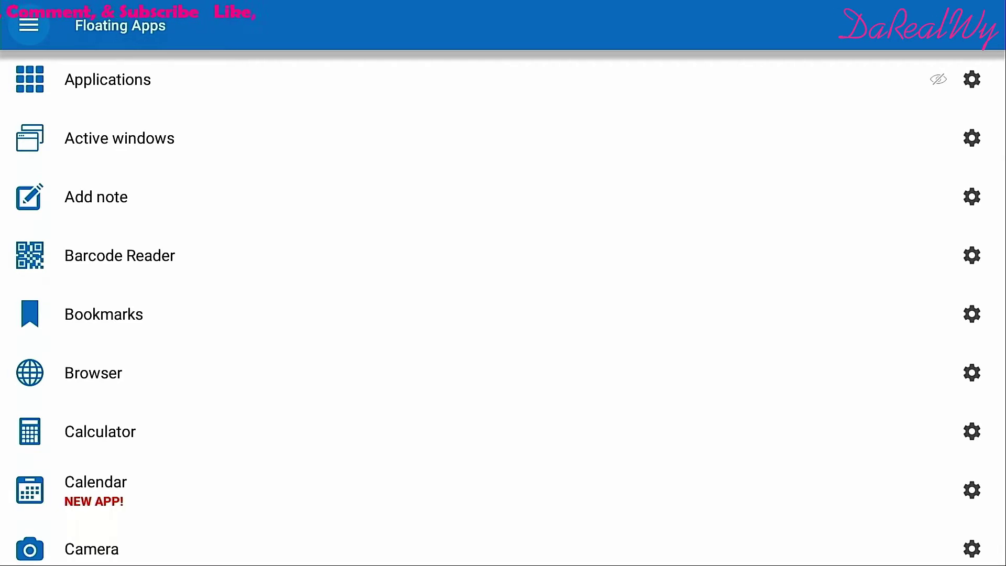
- In Floating Apps settings, scroll to Quick Launch Icon and turn off 'Quick launch opens floating menu'
click(29, 29)
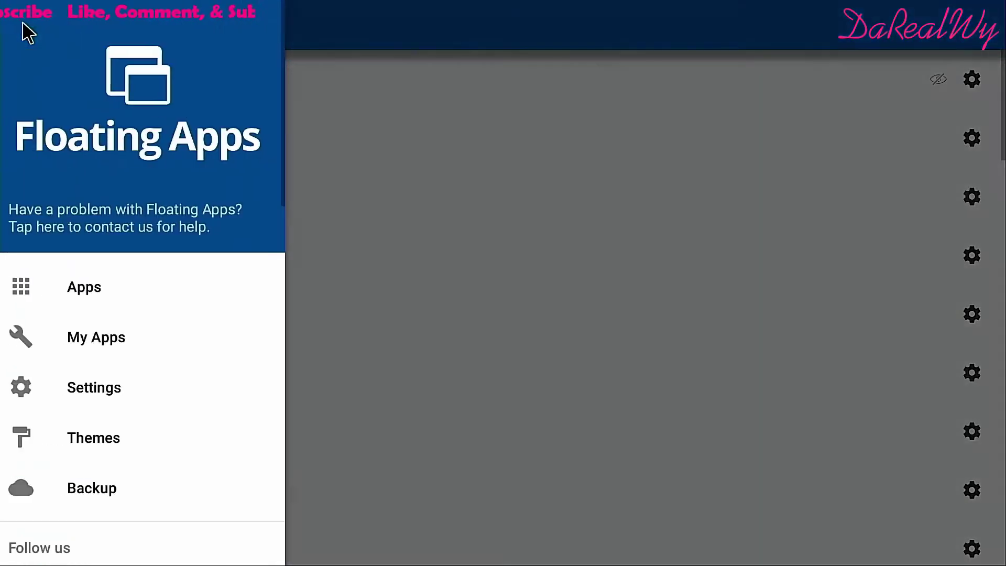
click(90, 381)
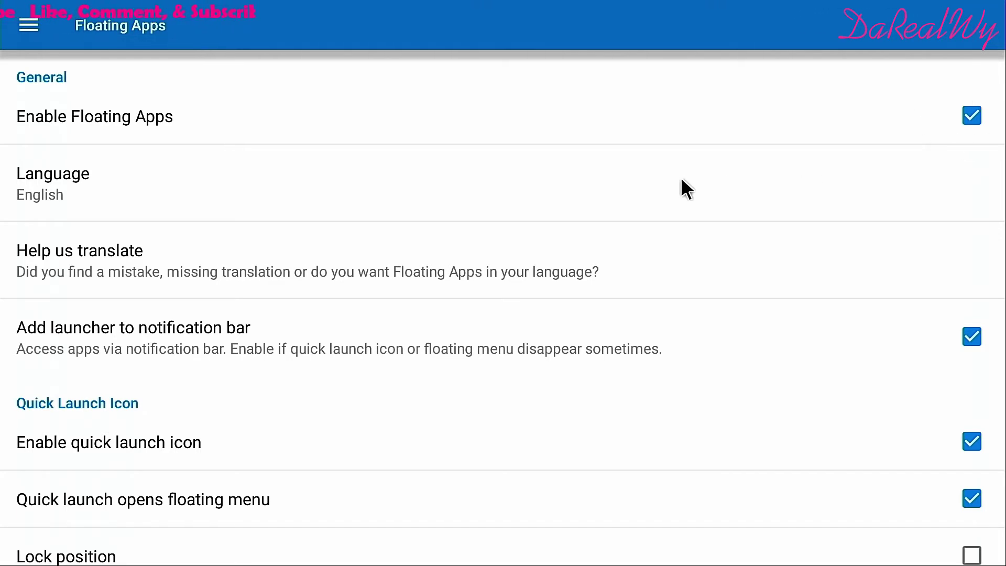
scroll(682, 180, down, 5)
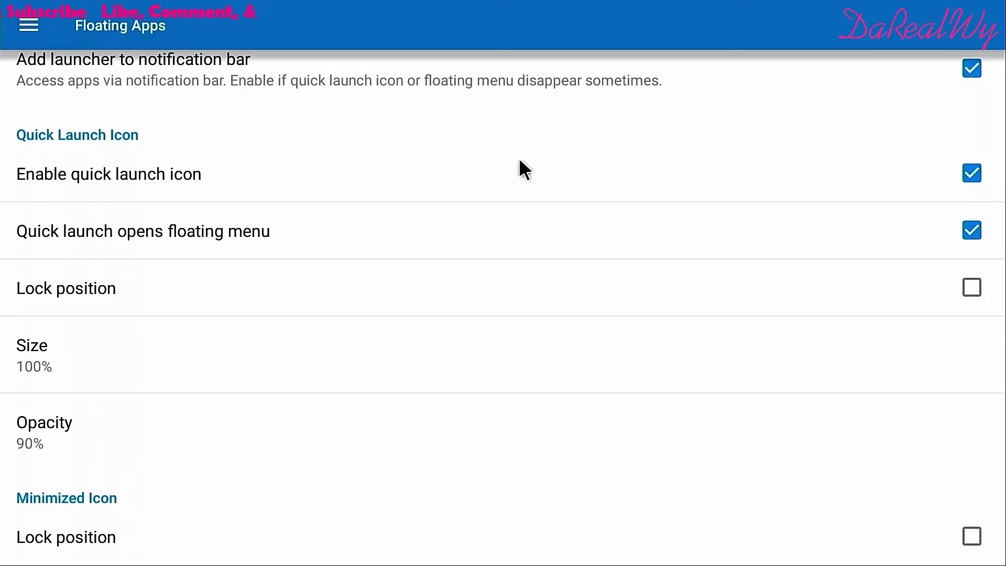
click(974, 228)
- Disable the quick launch icon and check Lock position
click(973, 171)
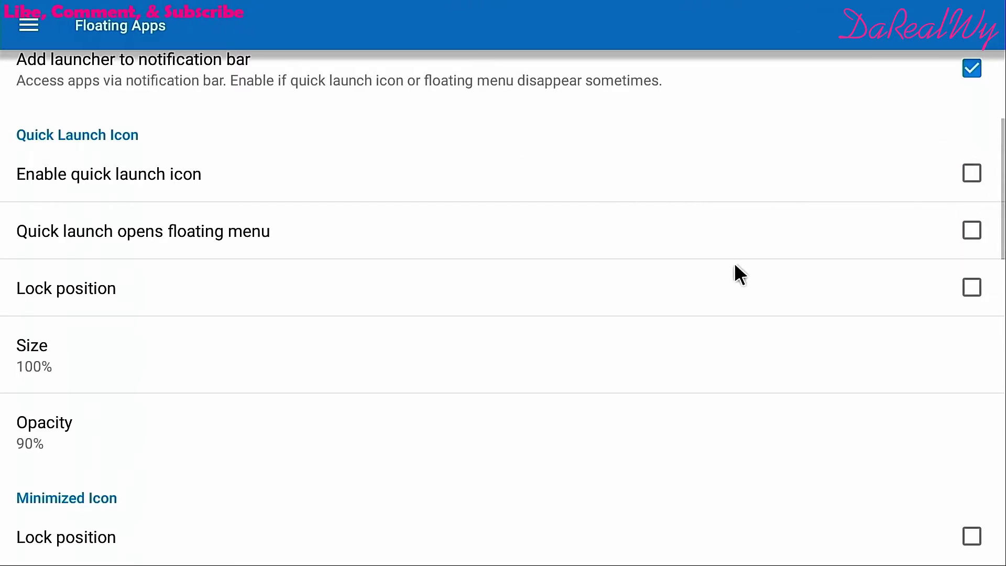
click(714, 308)
scroll(714, 308, down, 4)
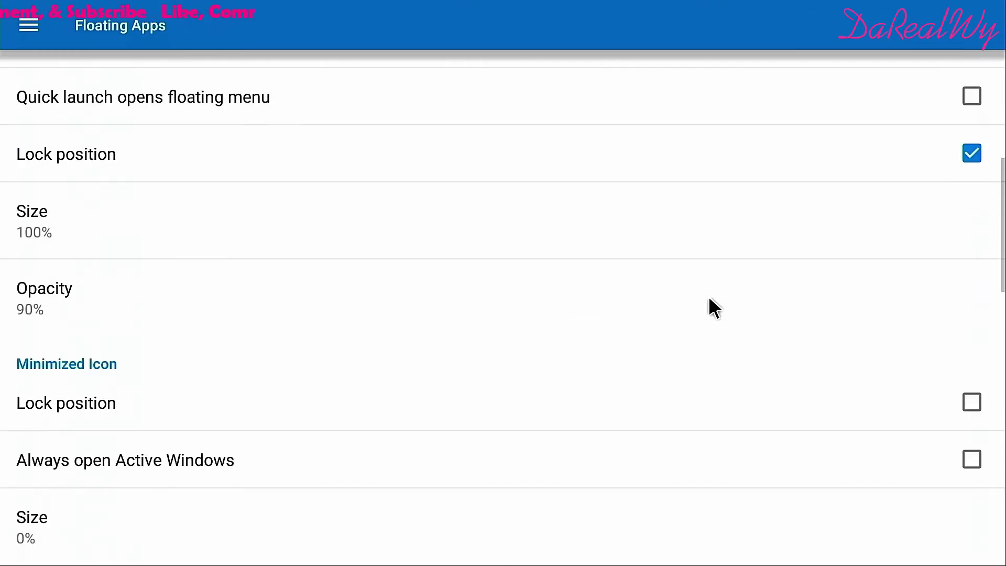
scroll(714, 308, down, 4)
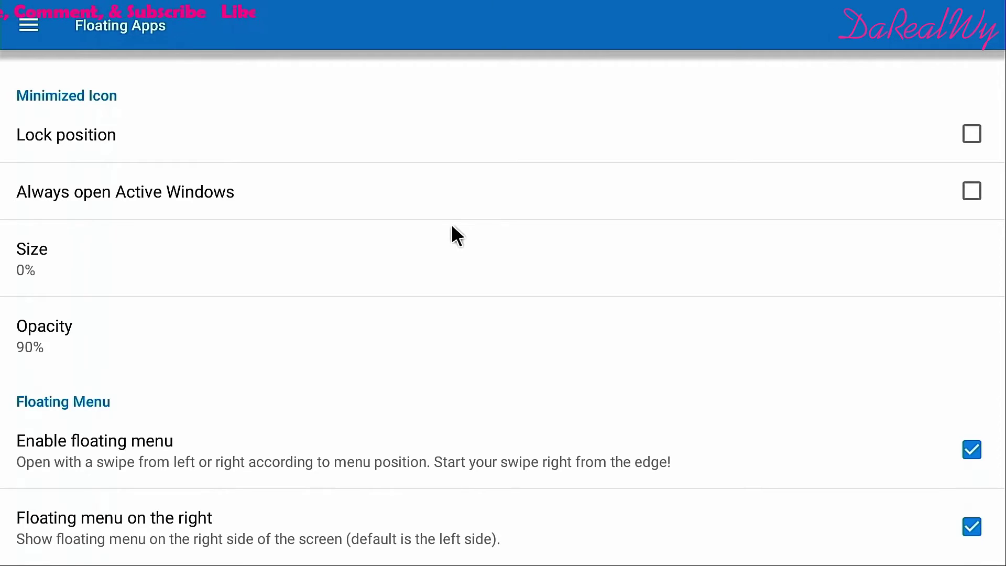
scroll(452, 226, down, 4)
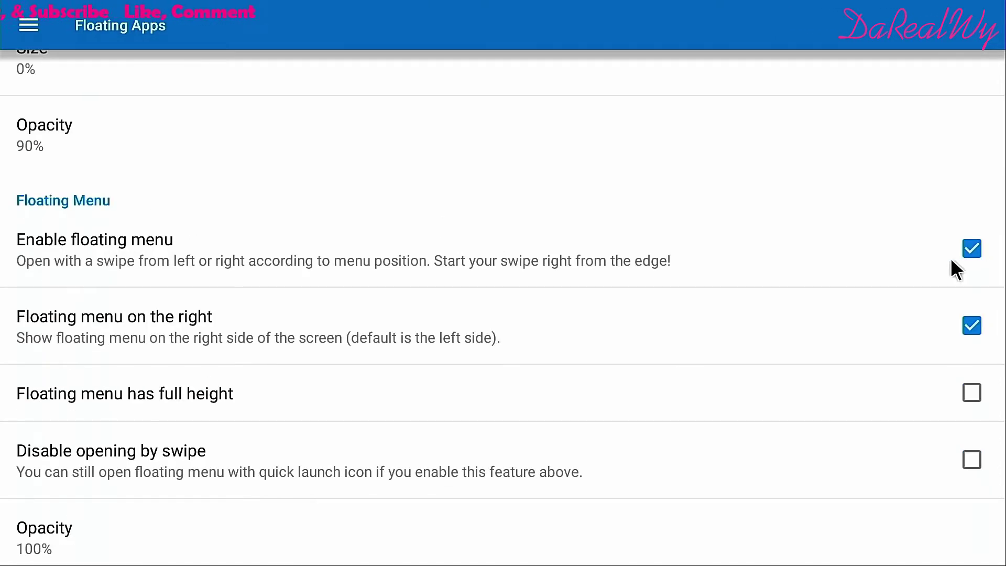
- Keep the floating menu on the right and make it full screen height
click(971, 326)
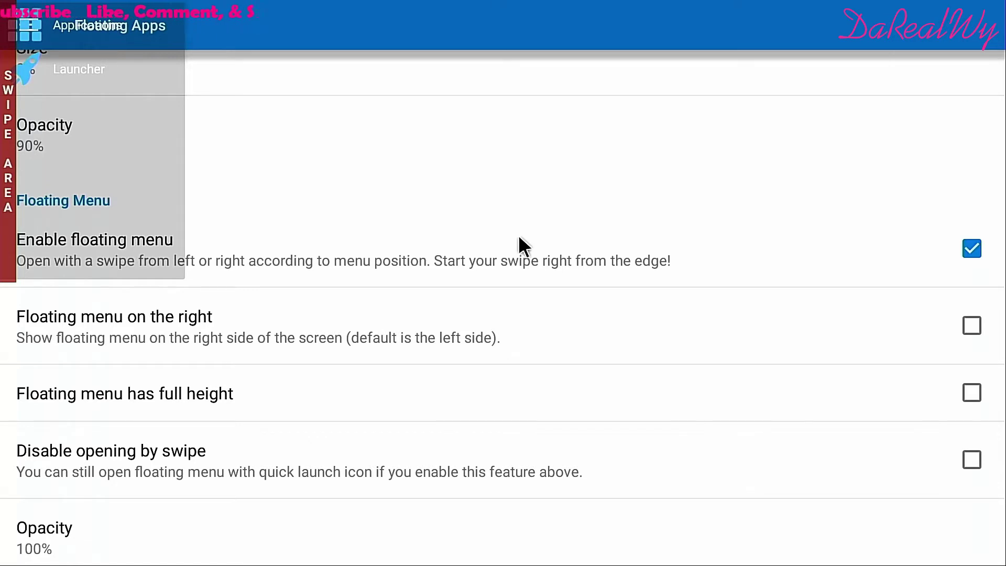
click(981, 328)
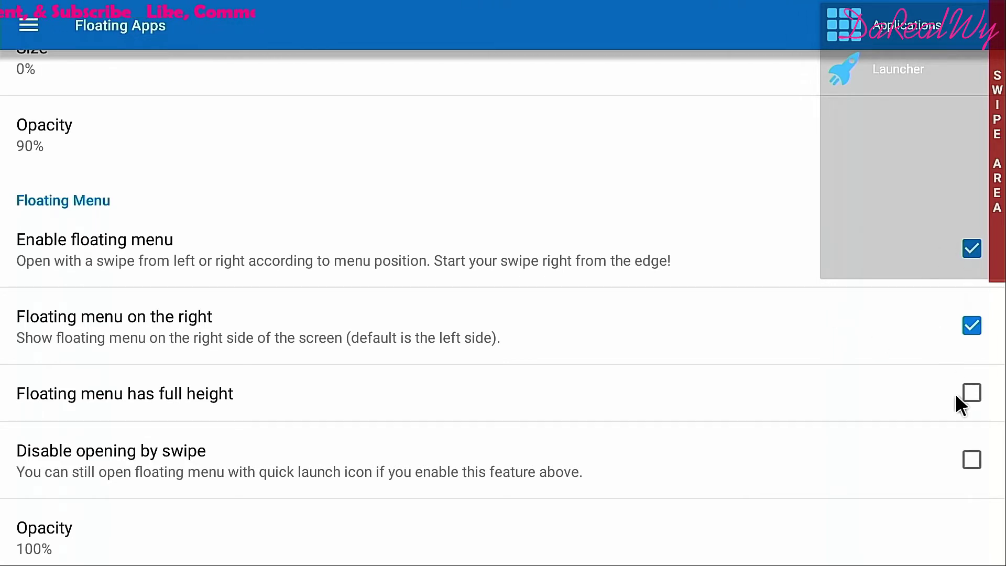
click(971, 392)
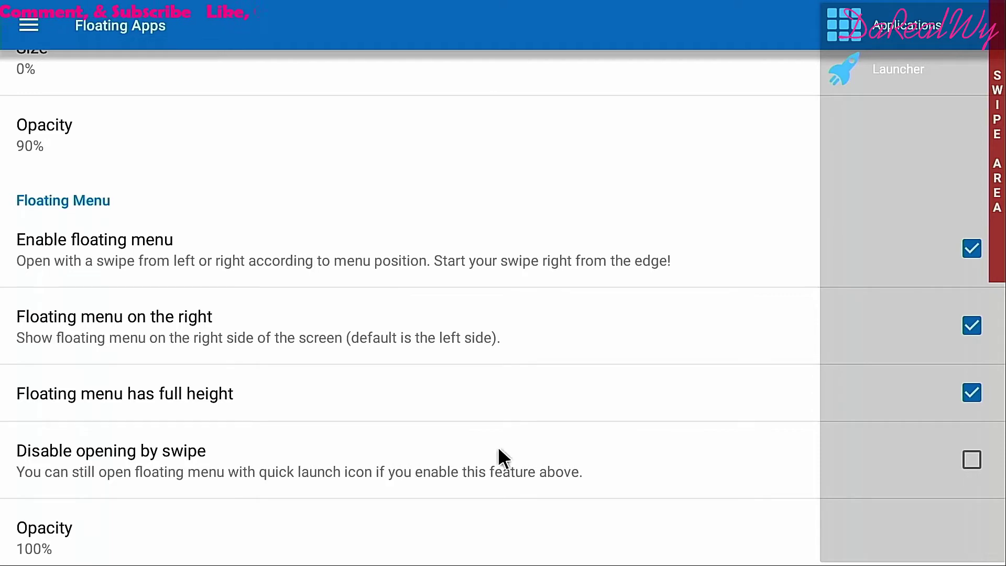
scroll(469, 447, down, 4)
- Leave background opacity at 23% and bring up the floating menu listing Applications and Launcher
click(467, 447)
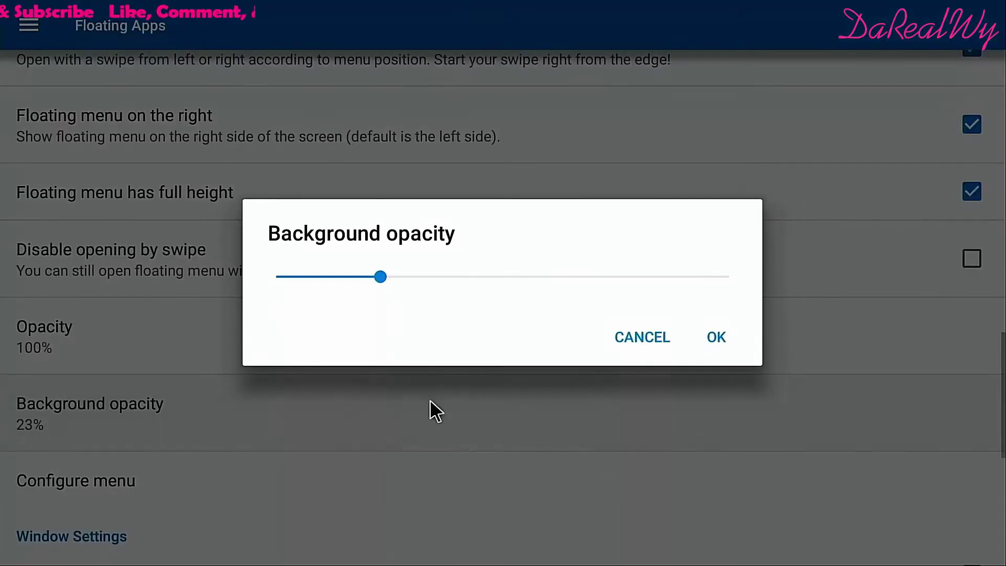
click(647, 336)
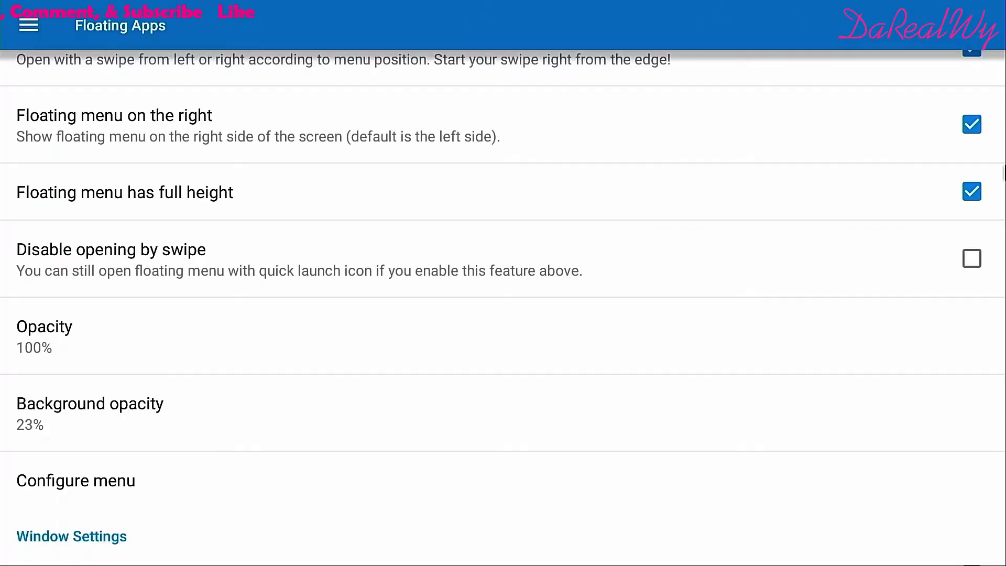
drag(1003, 157, 833, 169)
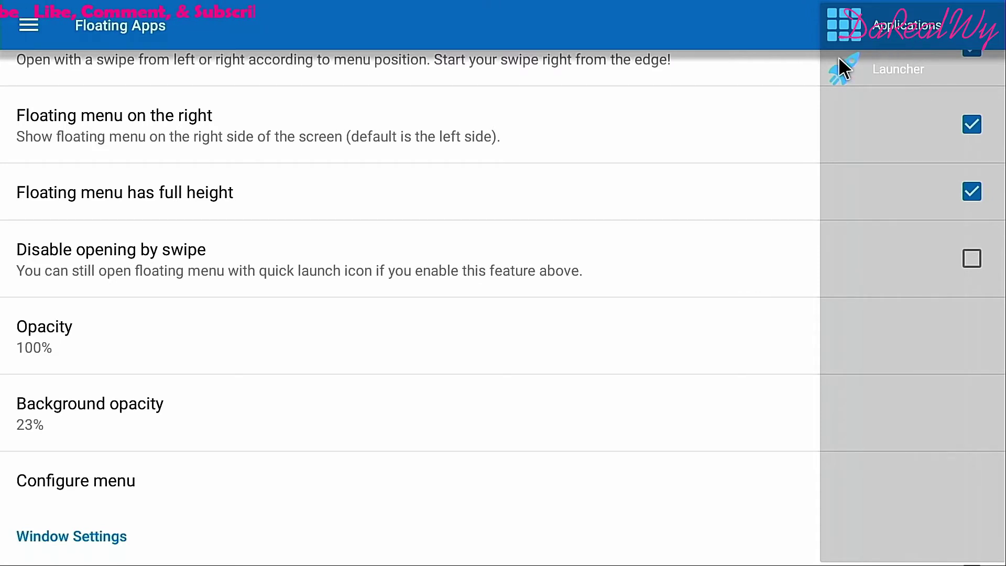
- Open the floating Launcher window, scroll through its list, then close it
click(847, 77)
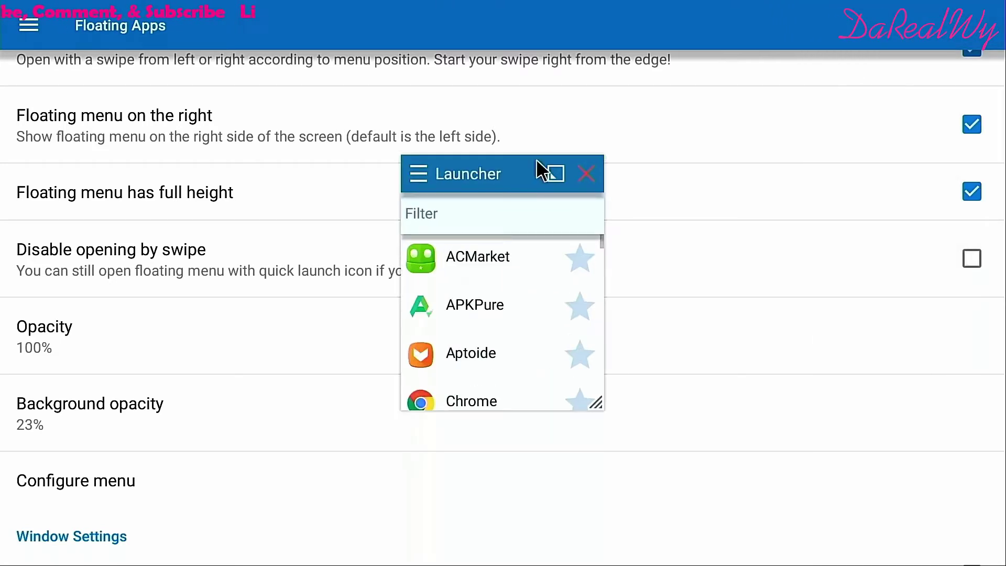
scroll(480, 259, down, 10)
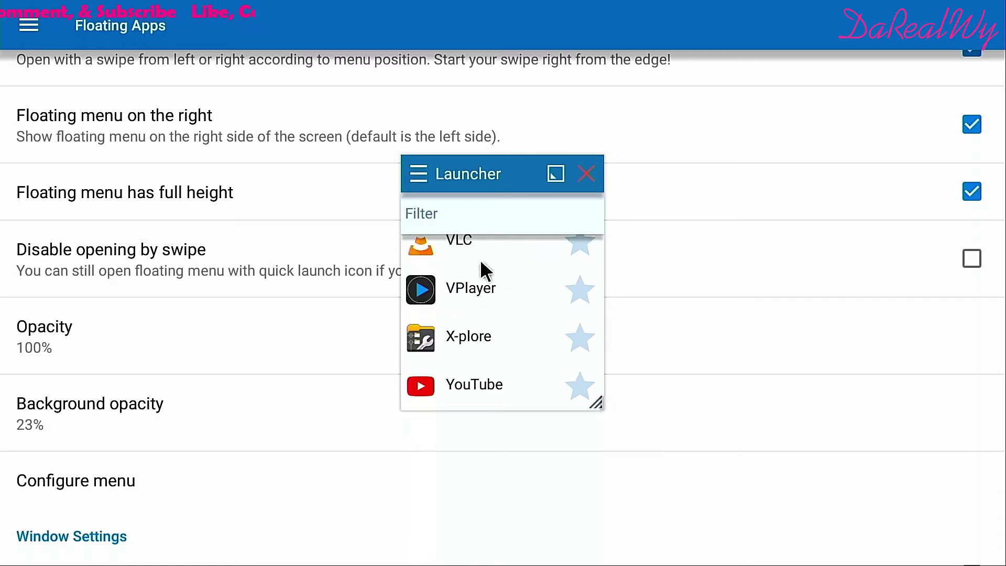
scroll(480, 259, up, 8)
scroll(480, 259, up, 5)
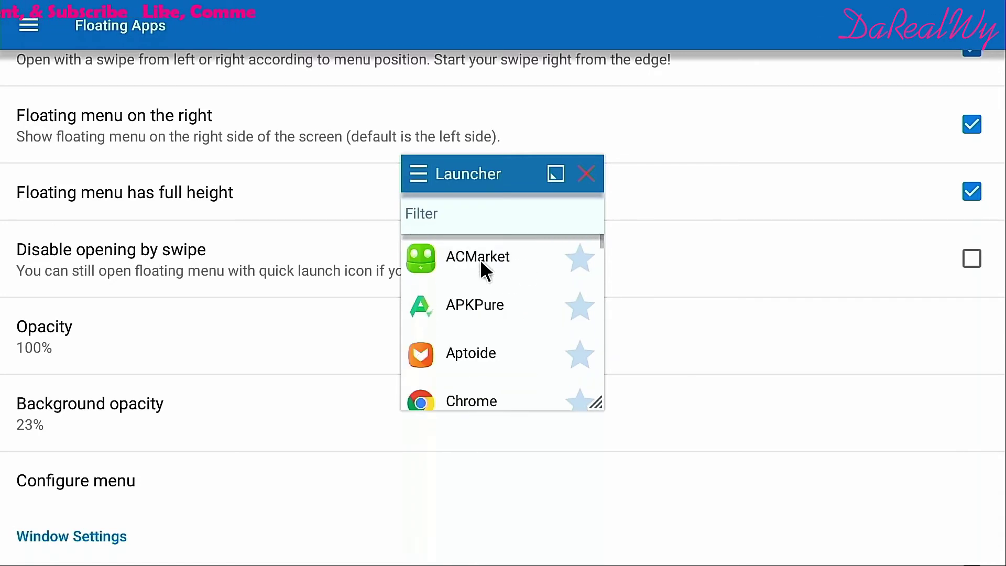
click(596, 174)
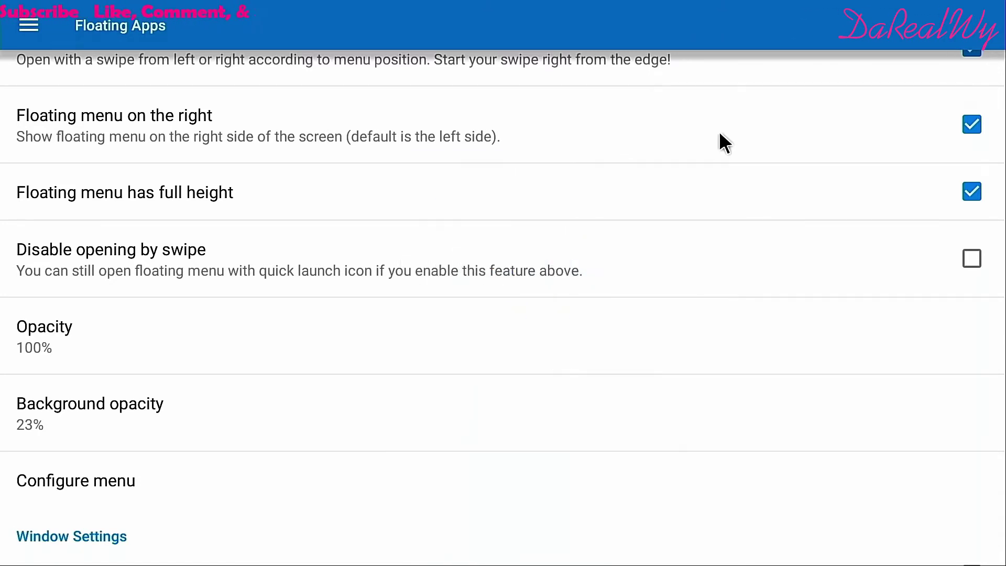
- Bring the floating menu back, view the full Applications grid, then close it
drag(1002, 118, 658, 119)
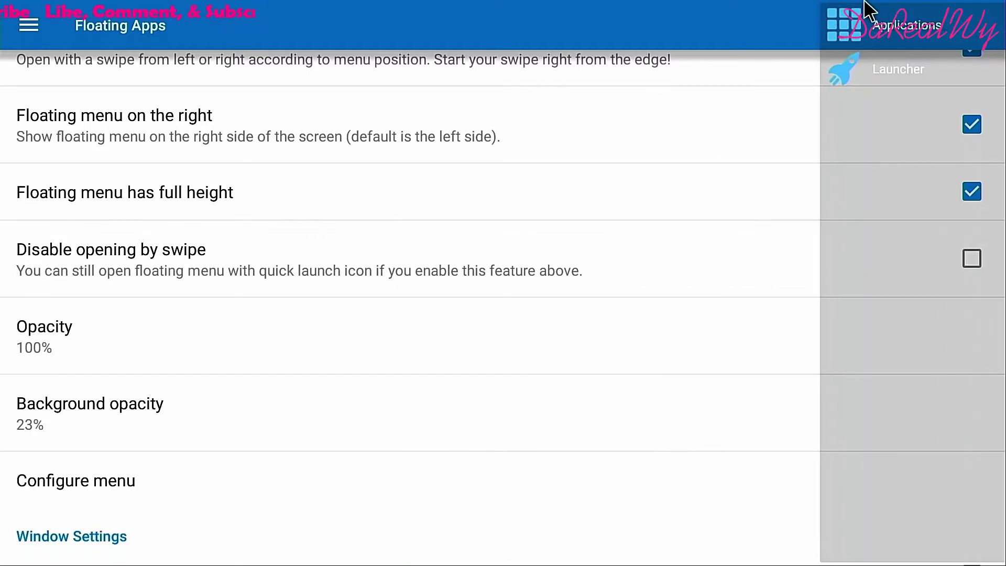
click(859, 38)
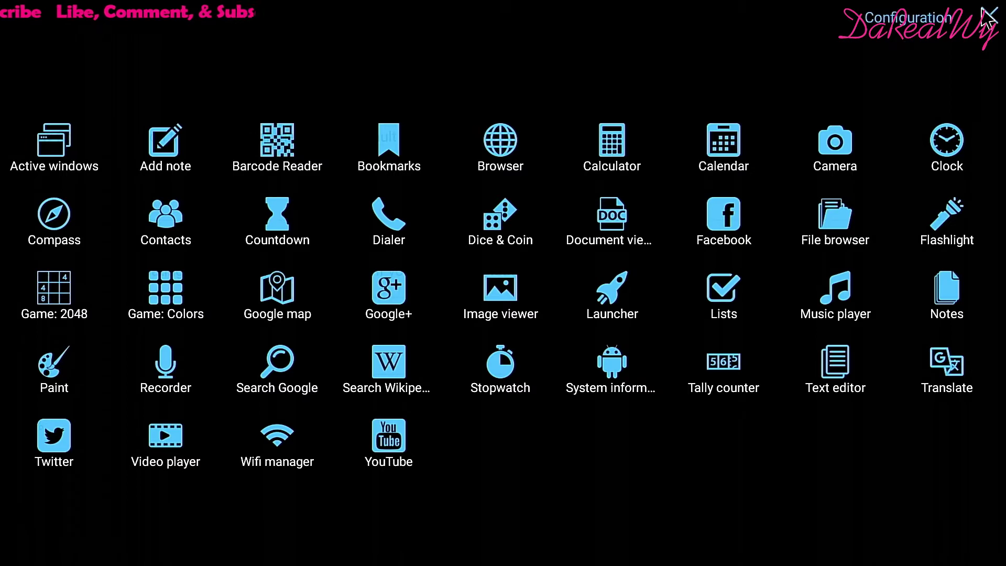
click(931, 23)
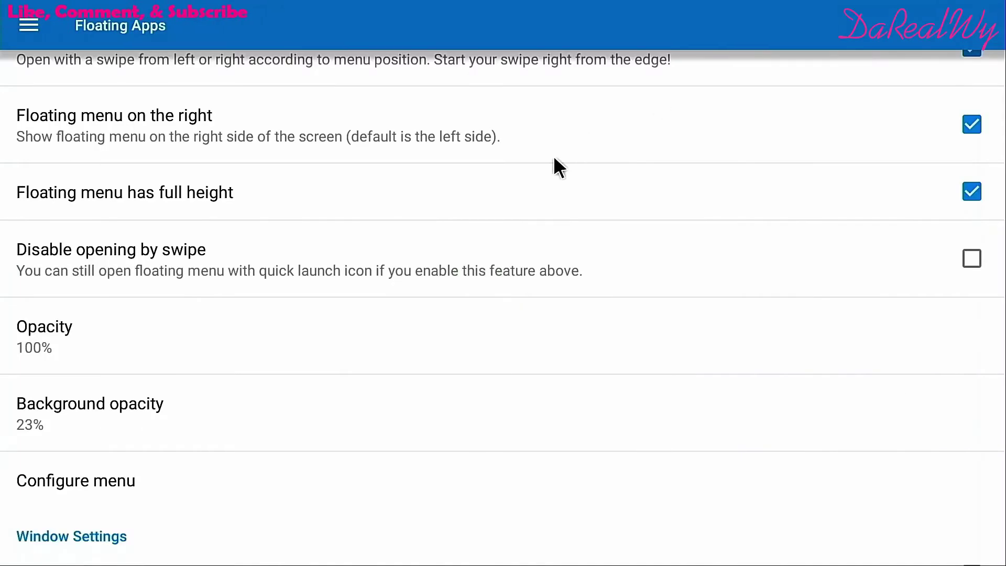
- In the floating menu configuration list, move Applications to the top
click(135, 496)
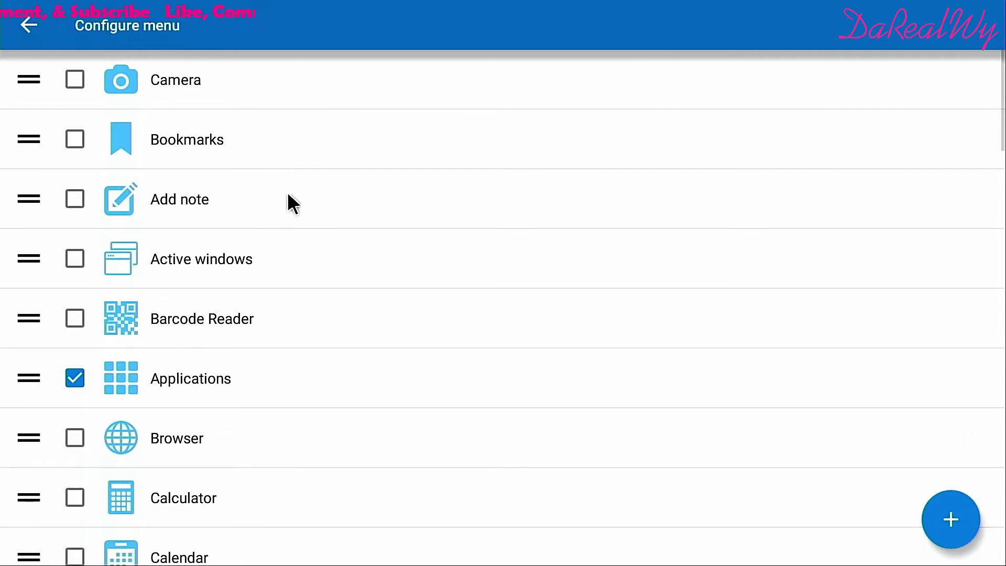
scroll(353, 65, down, 15)
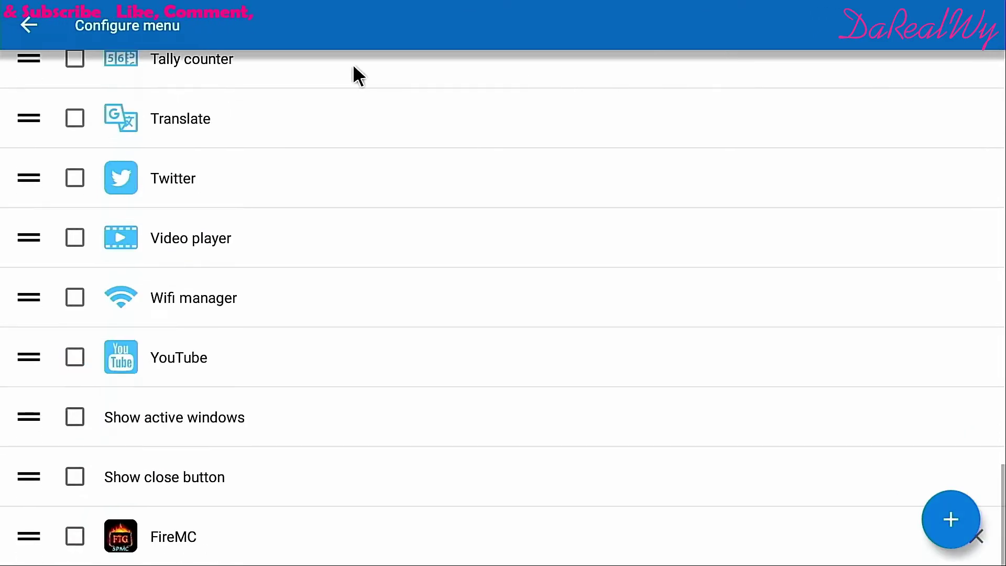
scroll(353, 65, up, 15)
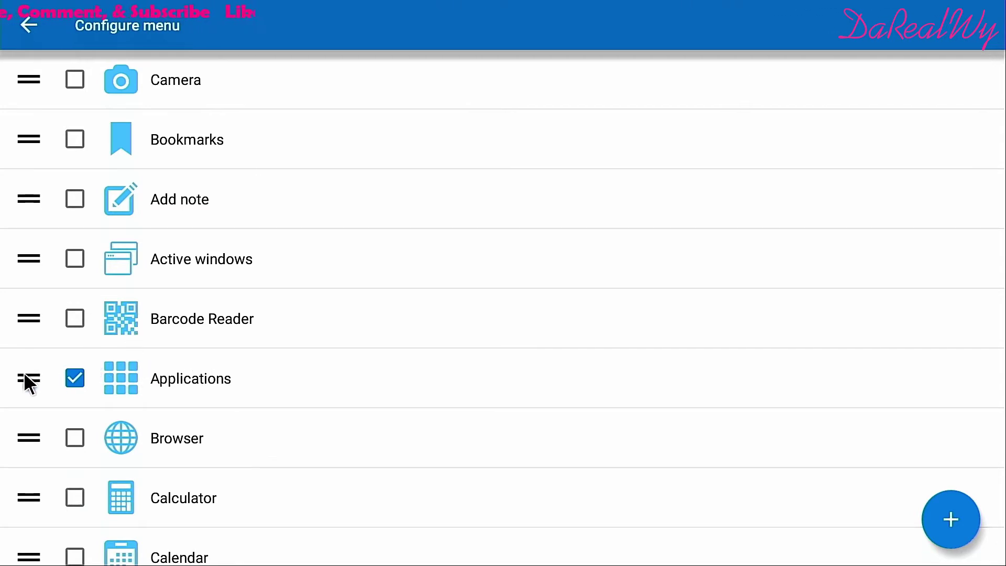
drag(24, 375, 14, 73)
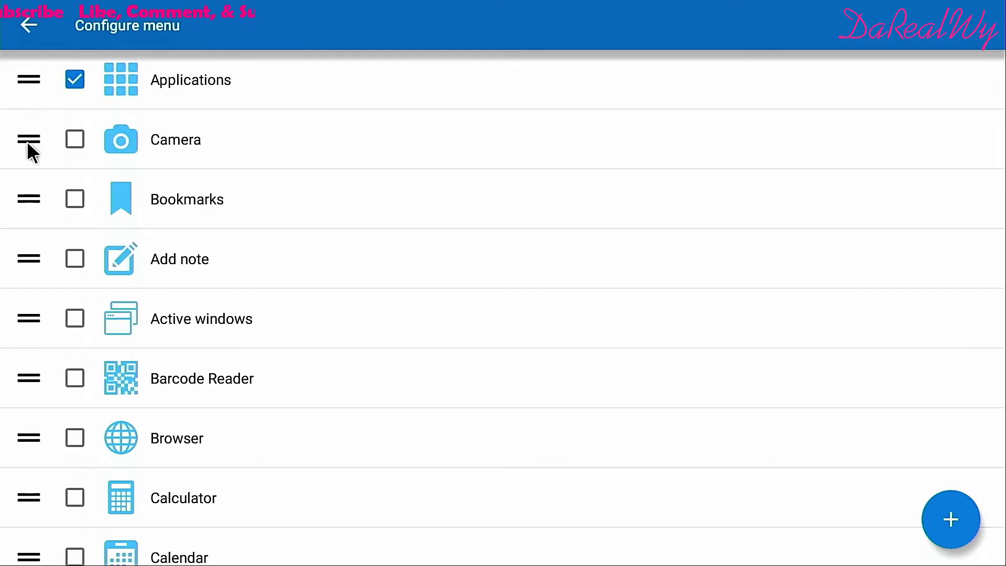
mouse_move(27, 140)
mouse_down()
mouse_move(26, 394)
mouse_move(26, 160)
mouse_up()
- Tick Camera, Bookmarks, Add note and Browser for the floating menu, then return to settings
click(73, 137)
click(77, 195)
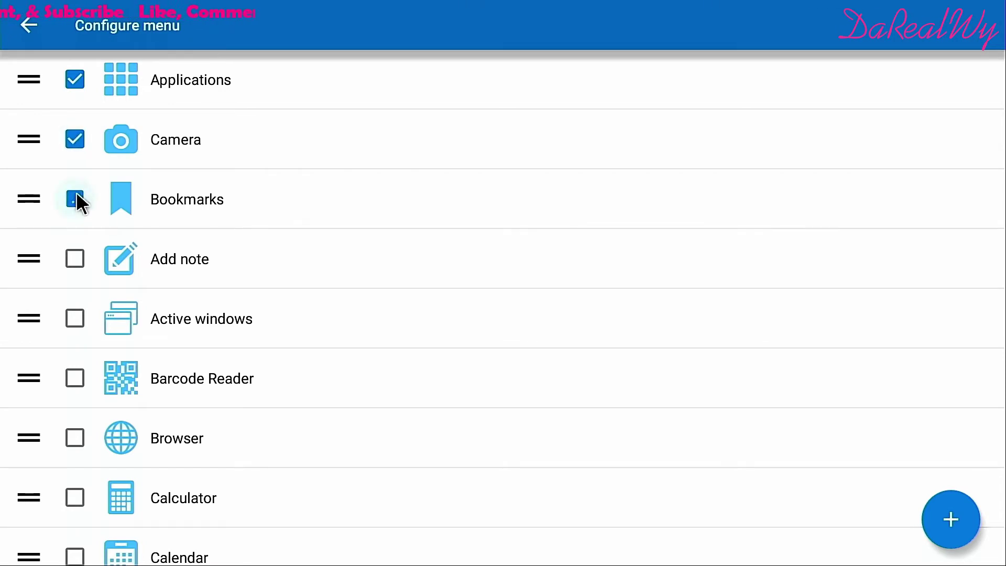
click(75, 269)
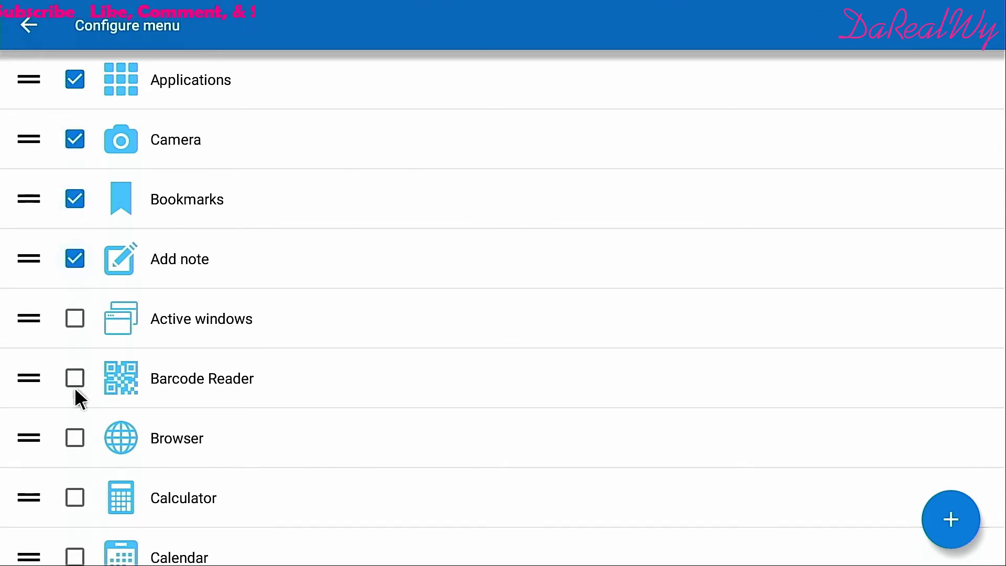
click(75, 439)
click(21, 26)
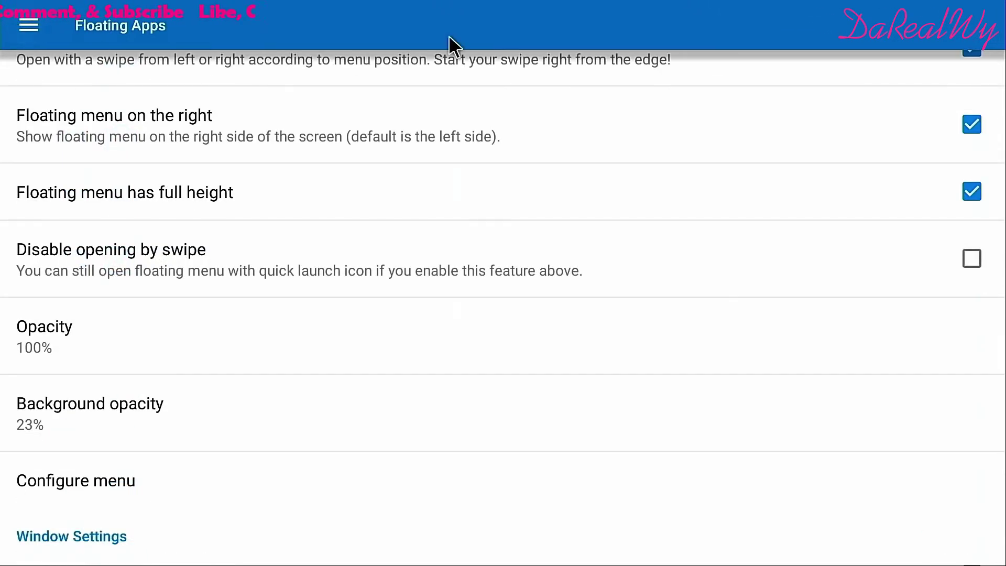
- Check the floating menu, then move Add note above Camera in the configuration list
drag(1003, 110, 686, 137)
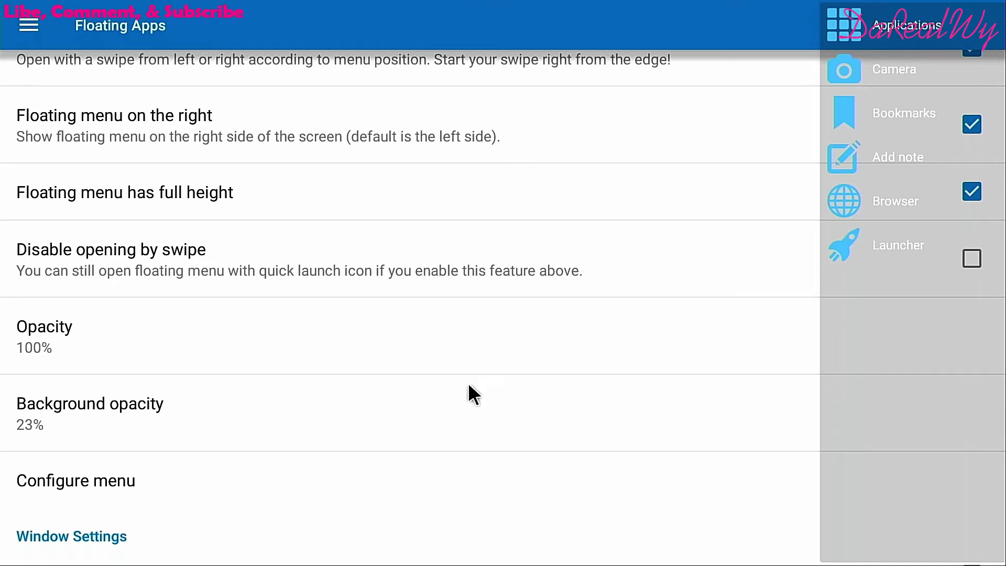
click(236, 488)
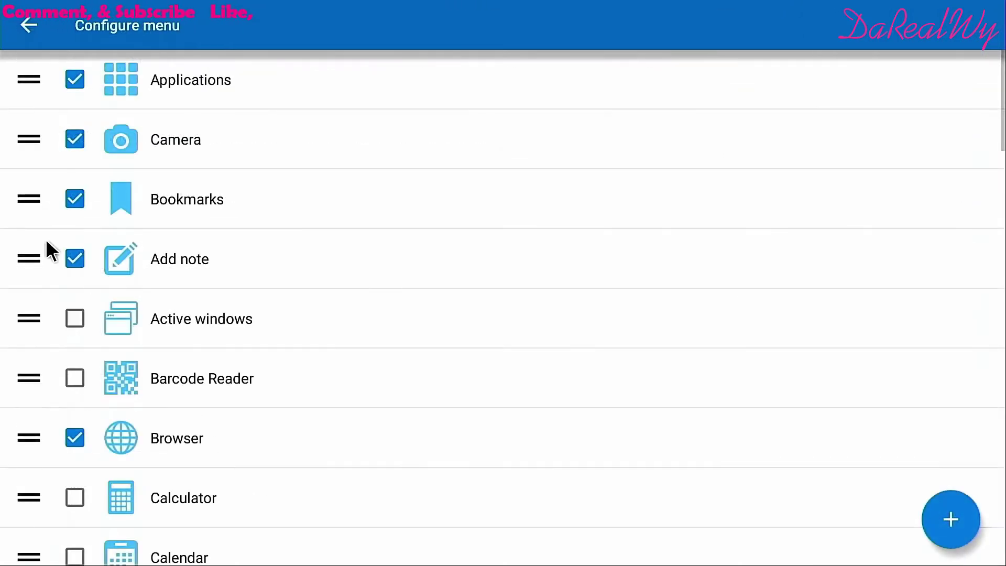
drag(22, 262, 21, 137)
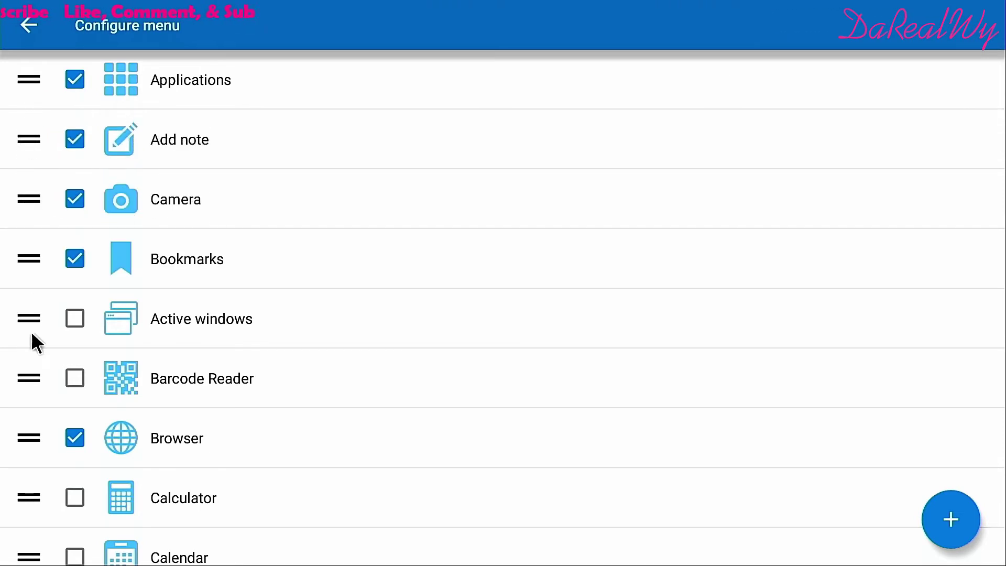
click(30, 32)
- Scroll the settings page, open the navigation drawer, and go to My Apps
scroll(308, 260, down, 6)
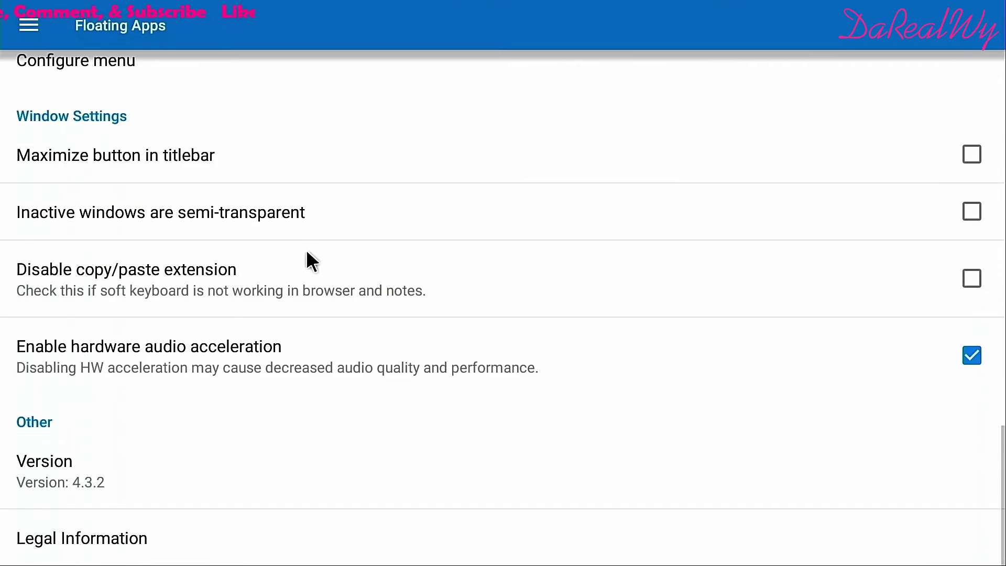
scroll(307, 251, up, 8)
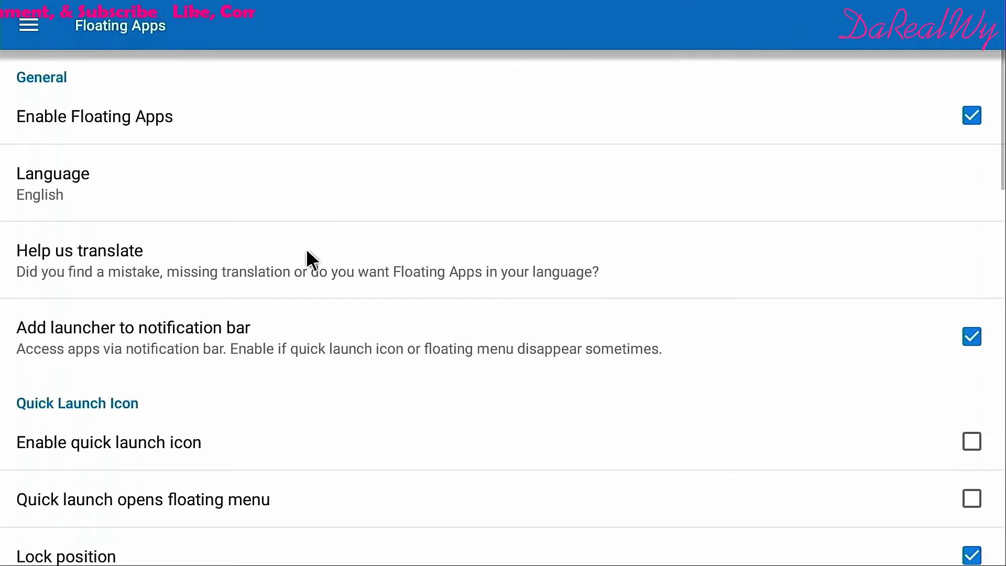
scroll(307, 256, down, 5)
scroll(307, 257, up, 5)
scroll(309, 259, down, 8)
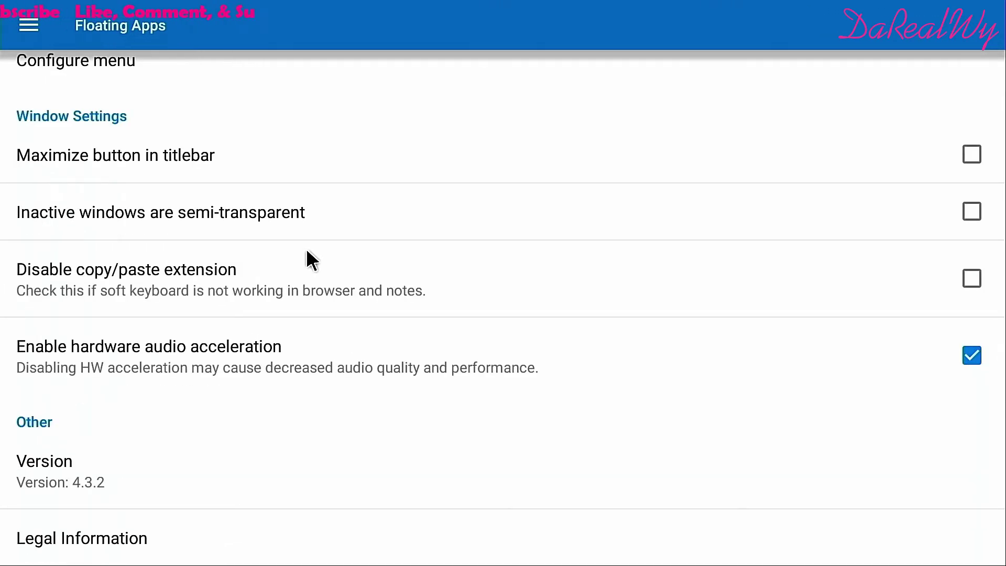
scroll(309, 256, up, 8)
click(27, 23)
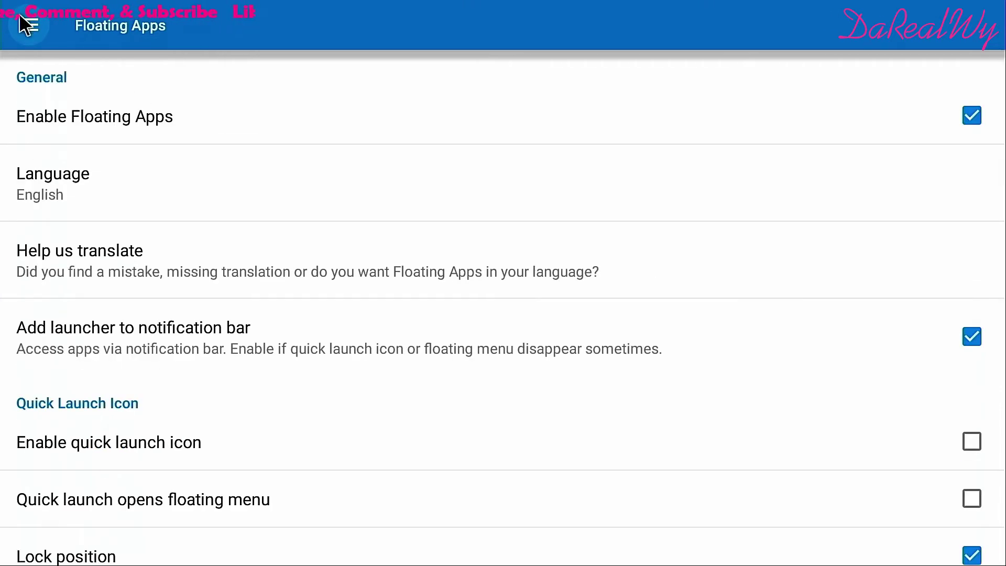
click(34, 27)
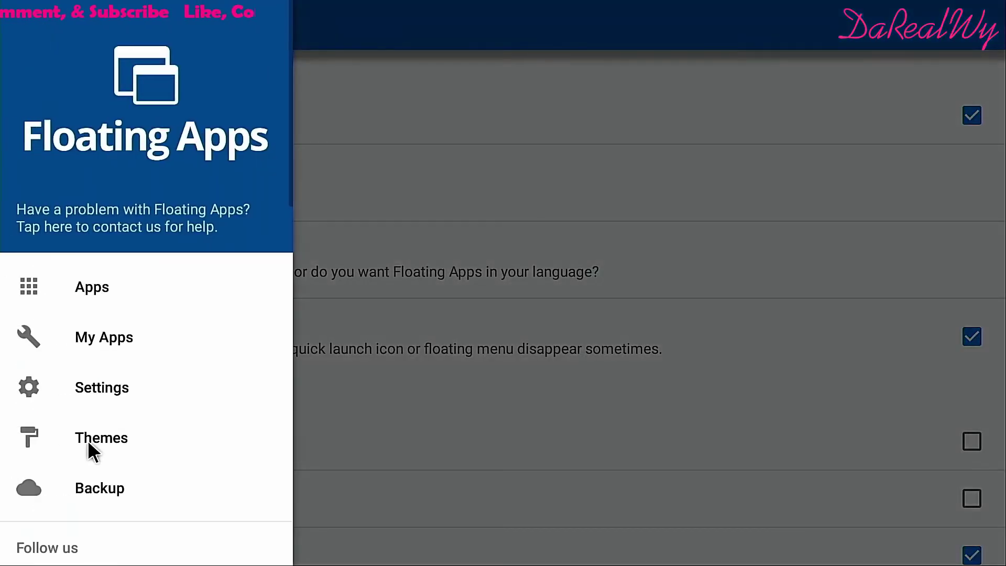
click(93, 337)
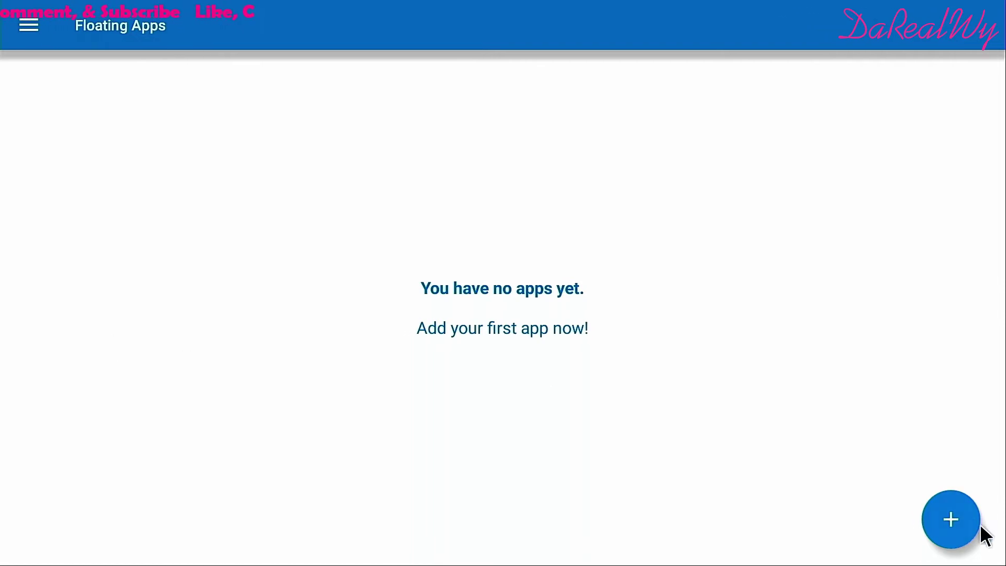
- Add Instagram and then Amazon to My Apps as popular apps
click(963, 512)
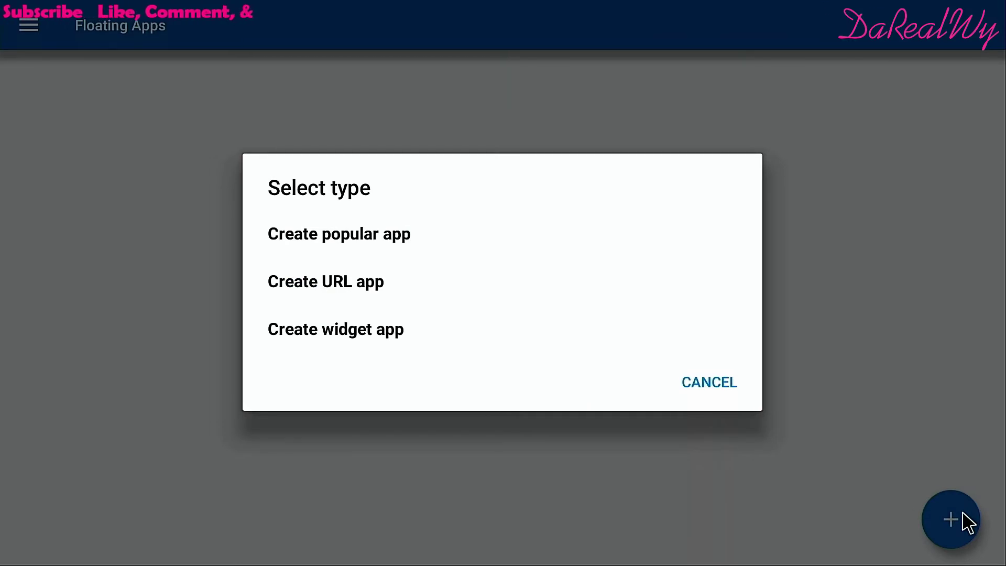
click(364, 235)
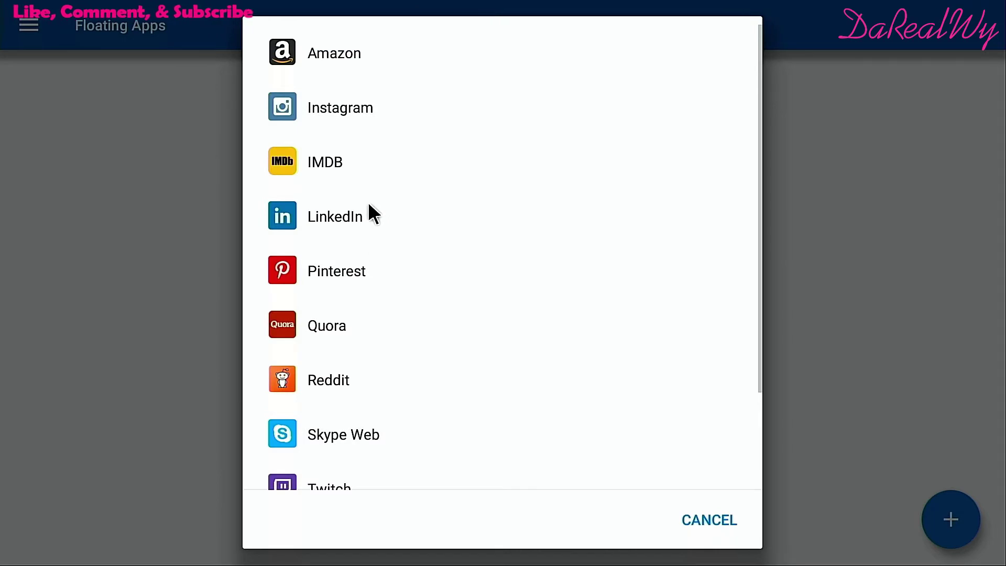
click(350, 110)
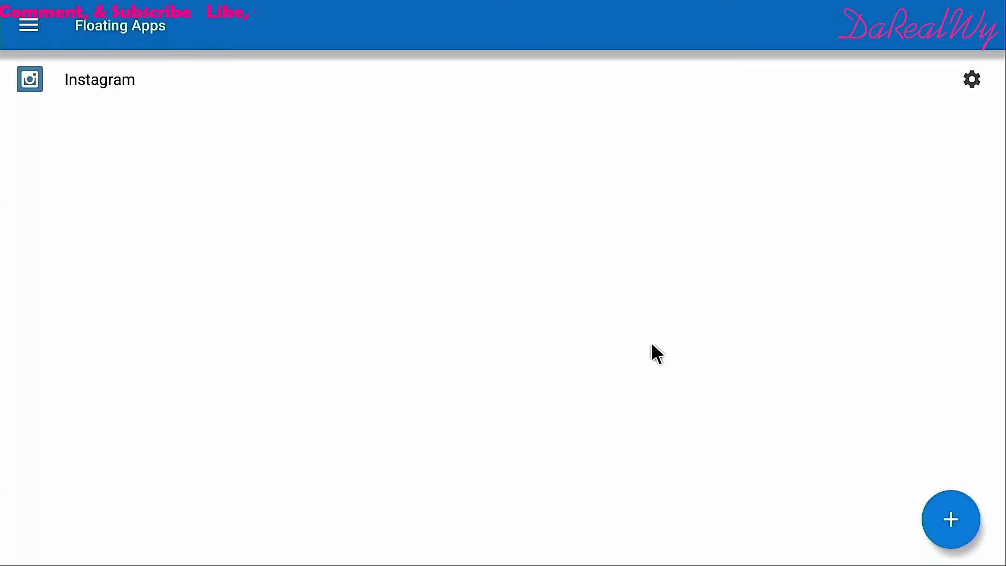
click(950, 521)
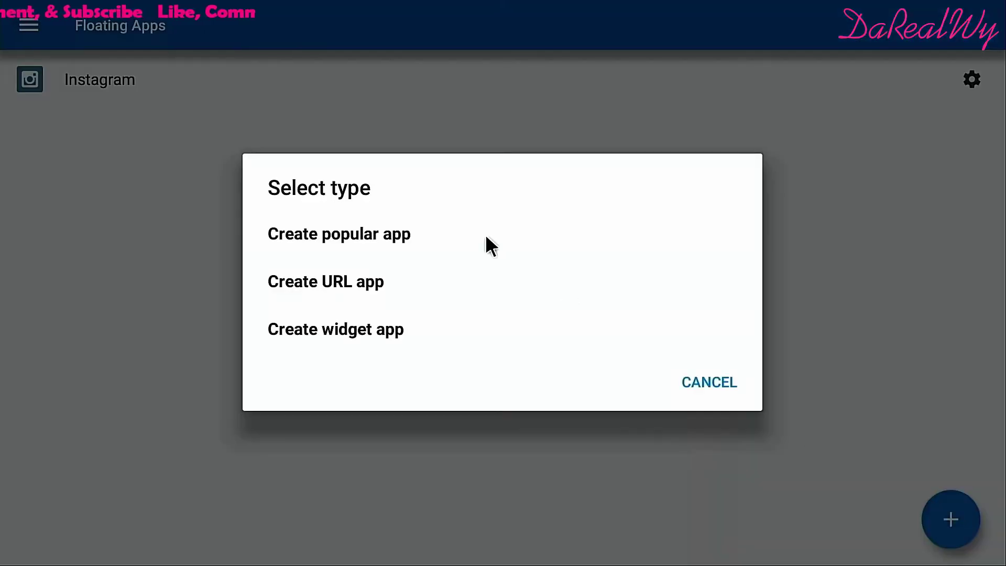
click(351, 238)
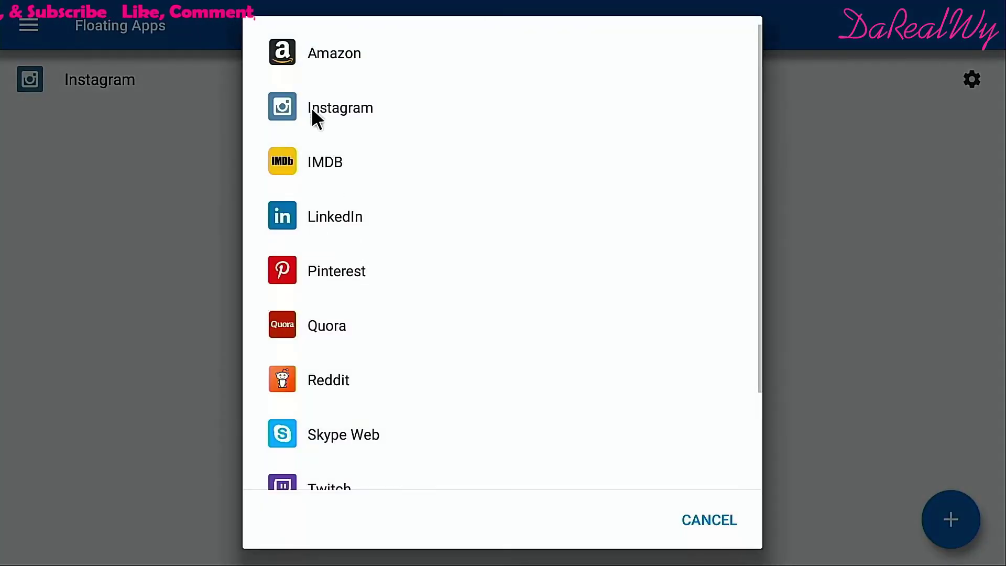
click(334, 58)
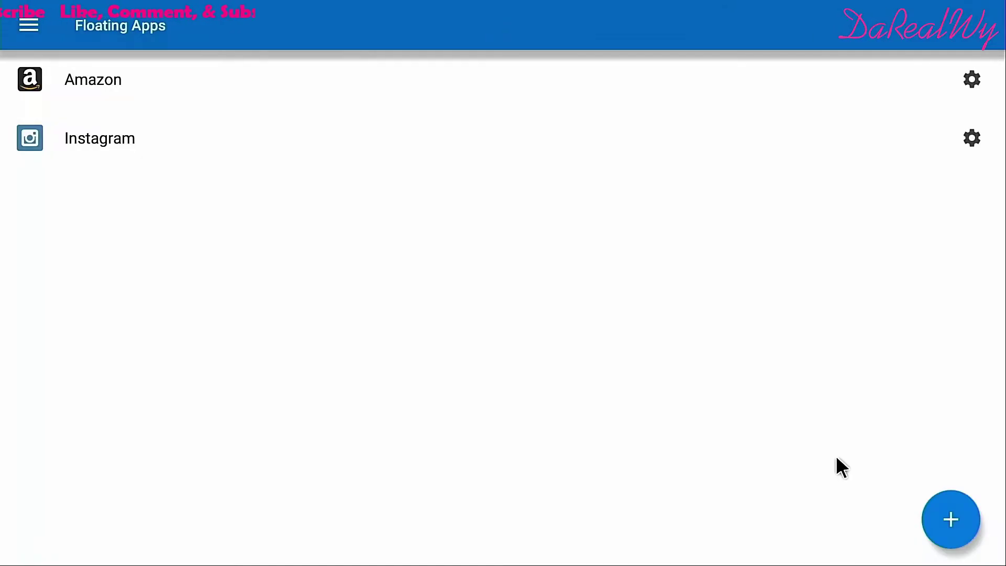
click(951, 520)
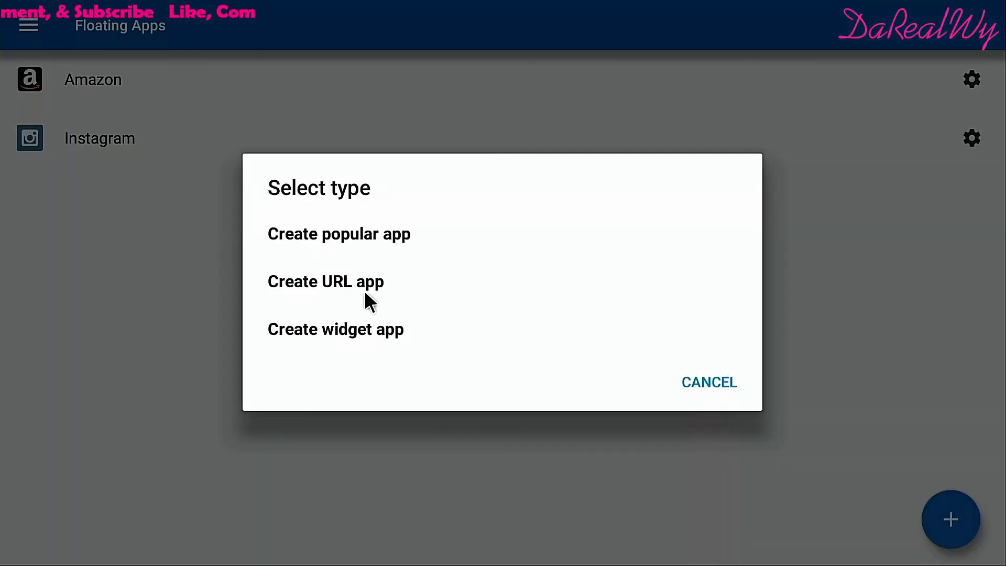
click(338, 283)
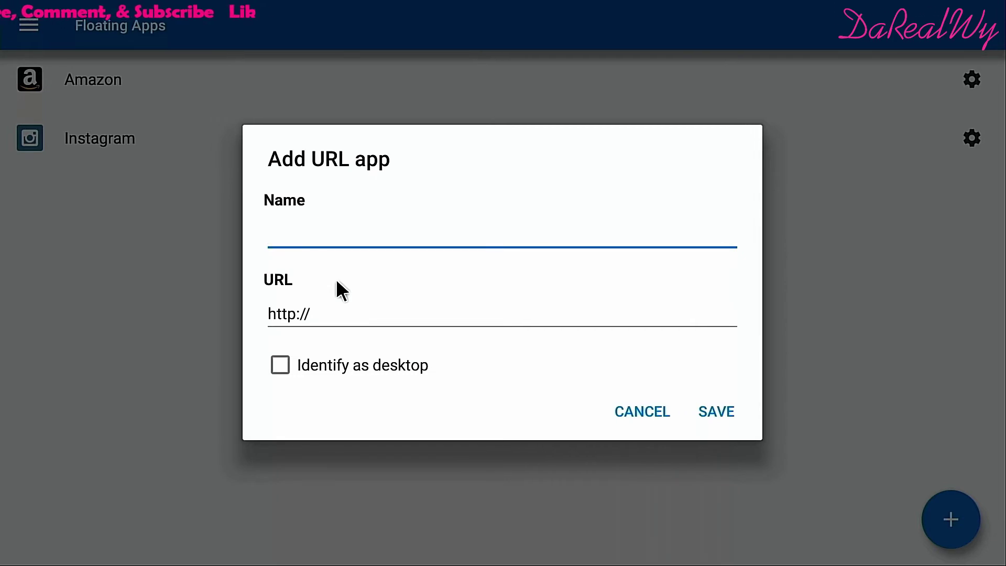
text(XDA)
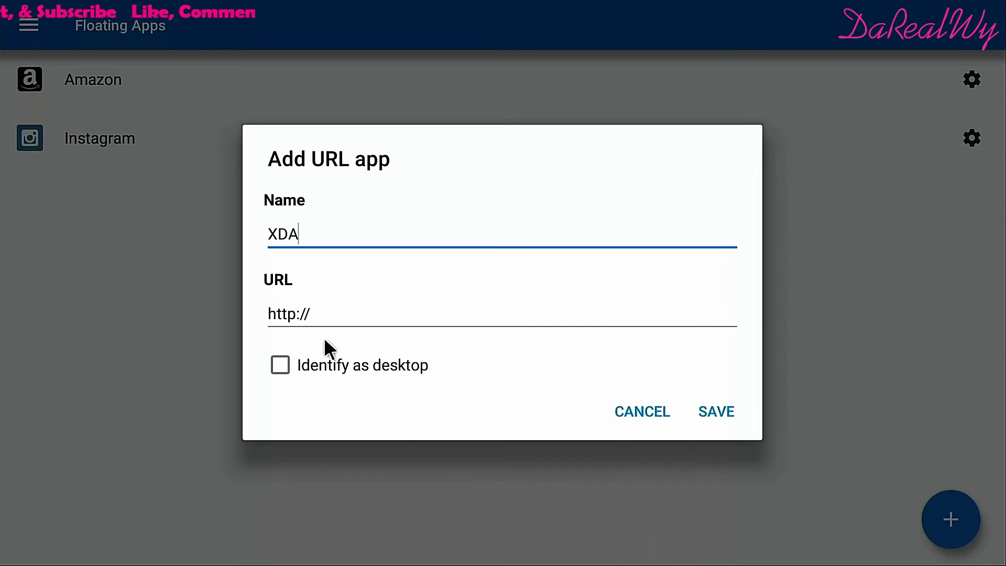
click(336, 320)
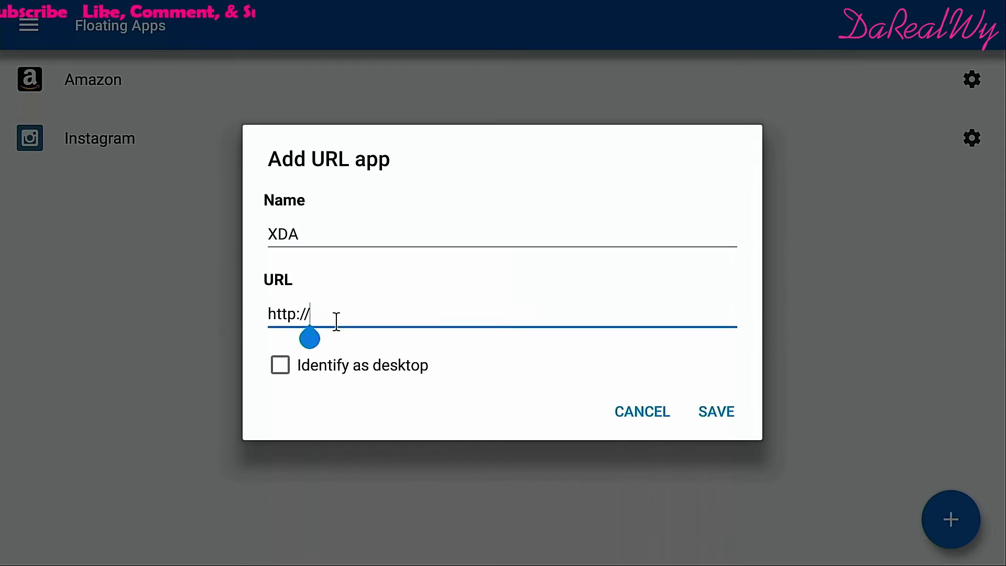
text(f)
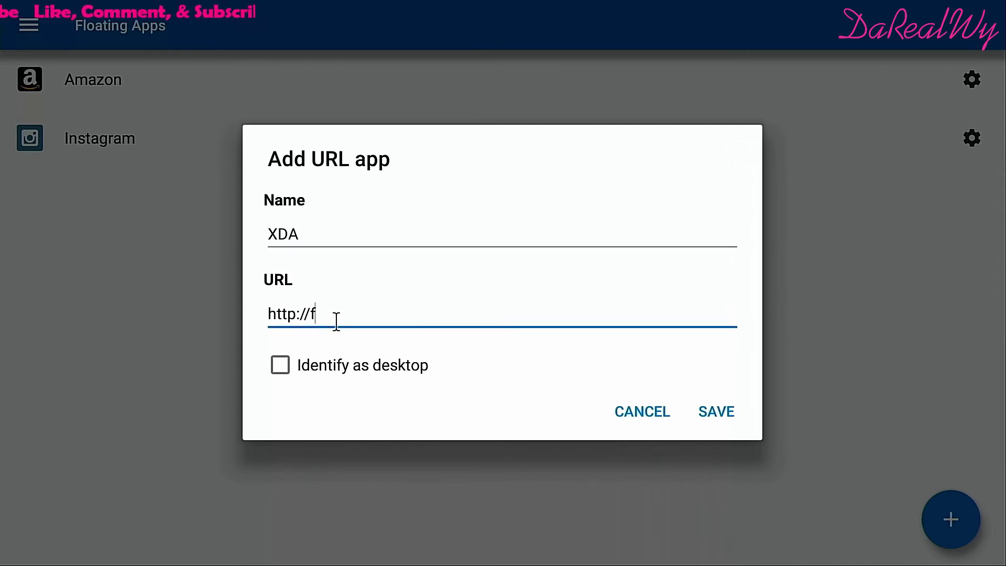
text(oru)
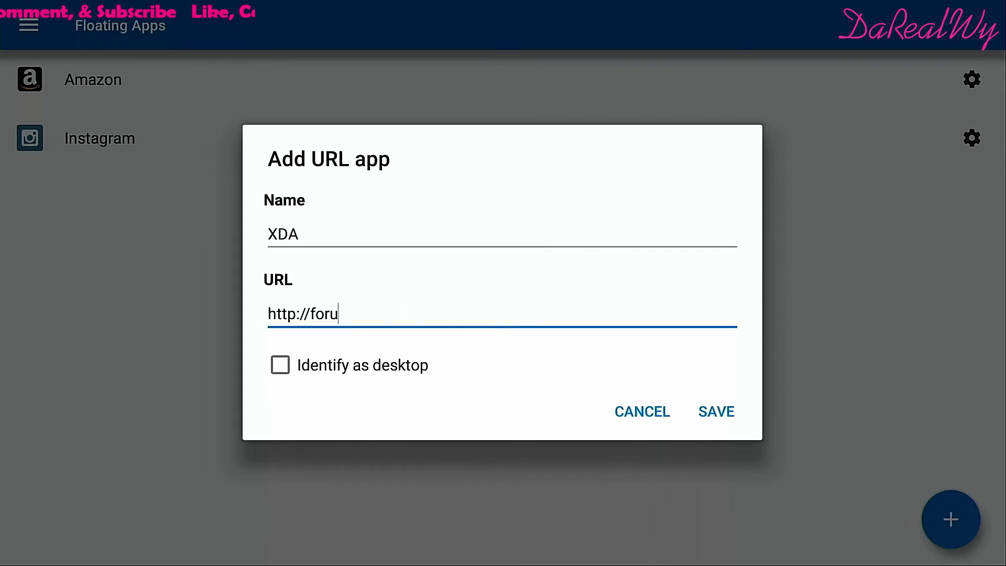
key(BackSpace)
key(BackSpace)
key(BackSpace)
key(BackSpace)
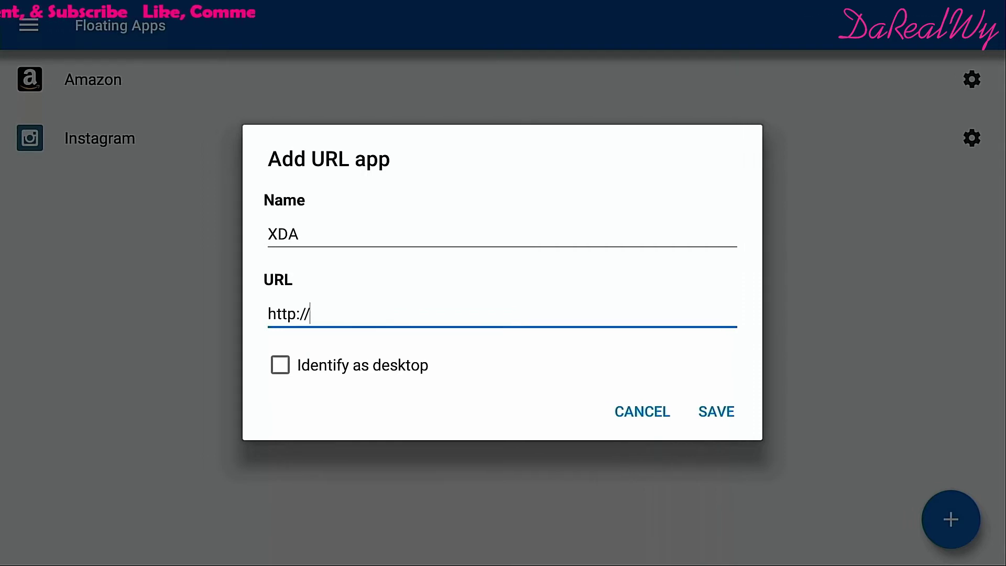
text(www,)
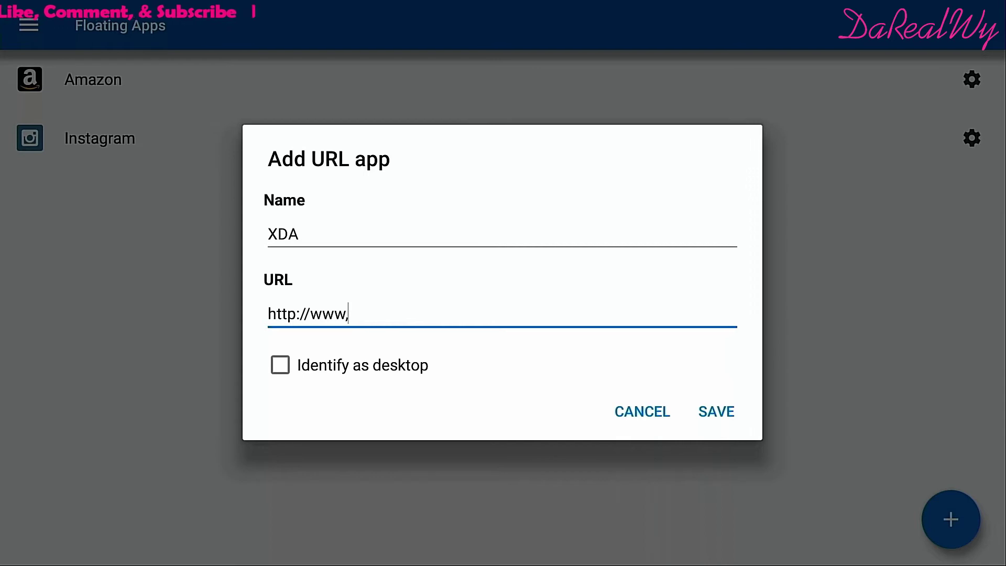
key(BackSpace)
text(.)
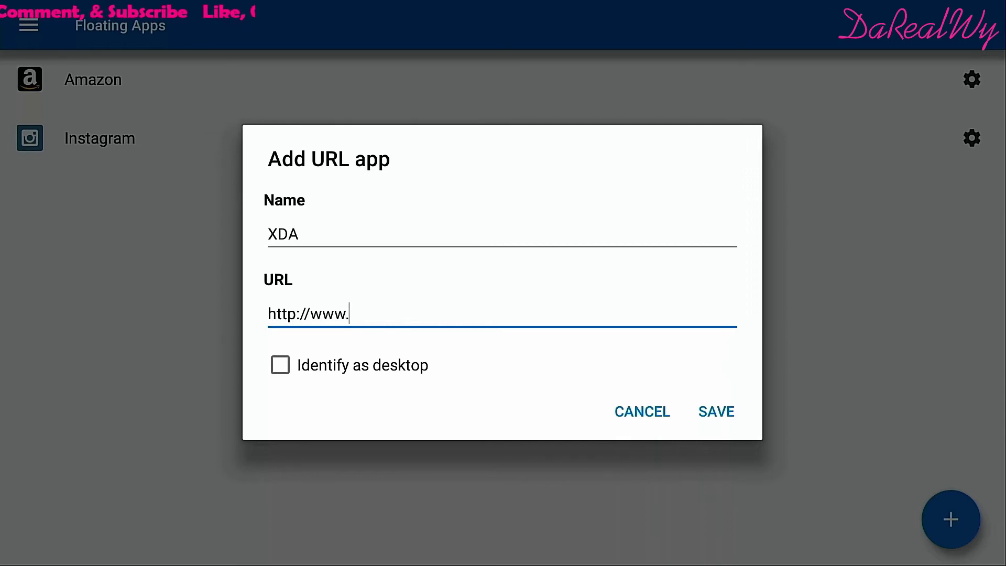
text(xda)
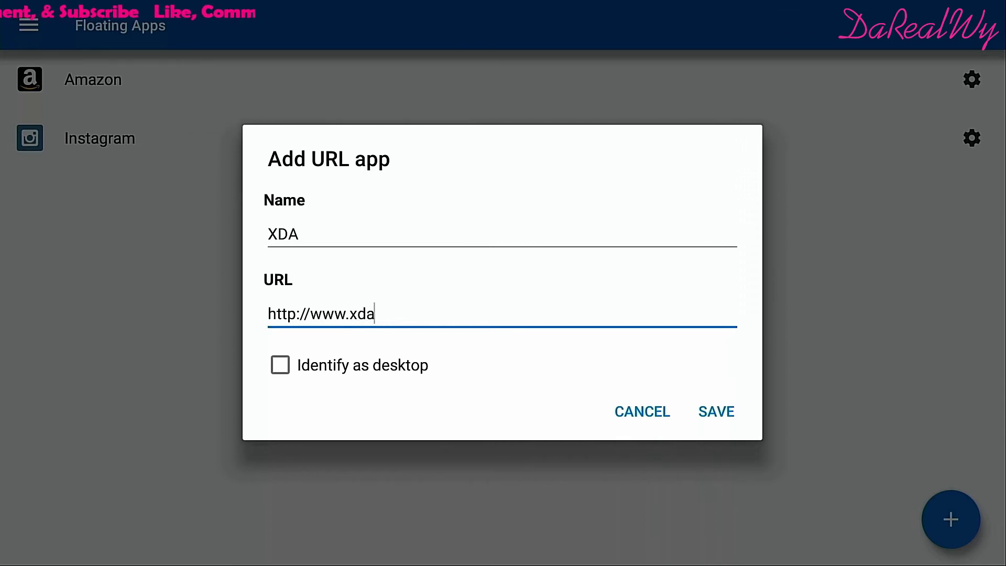
text(.com)
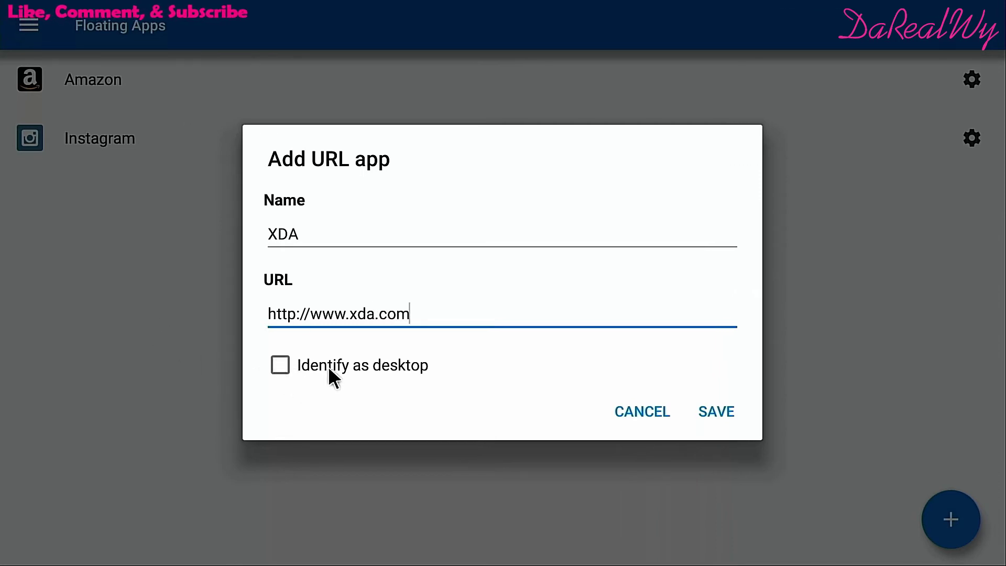
click(280, 366)
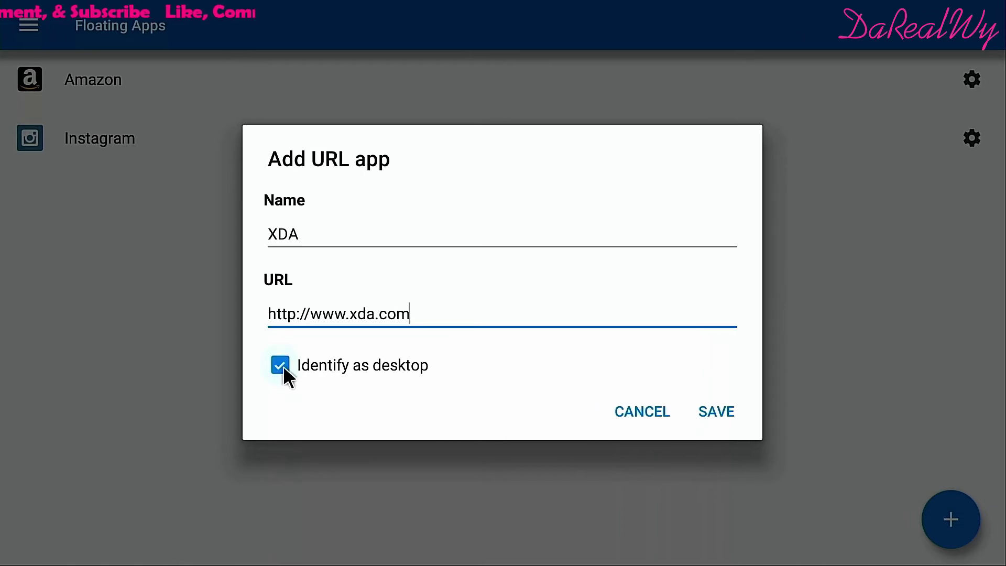
click(699, 402)
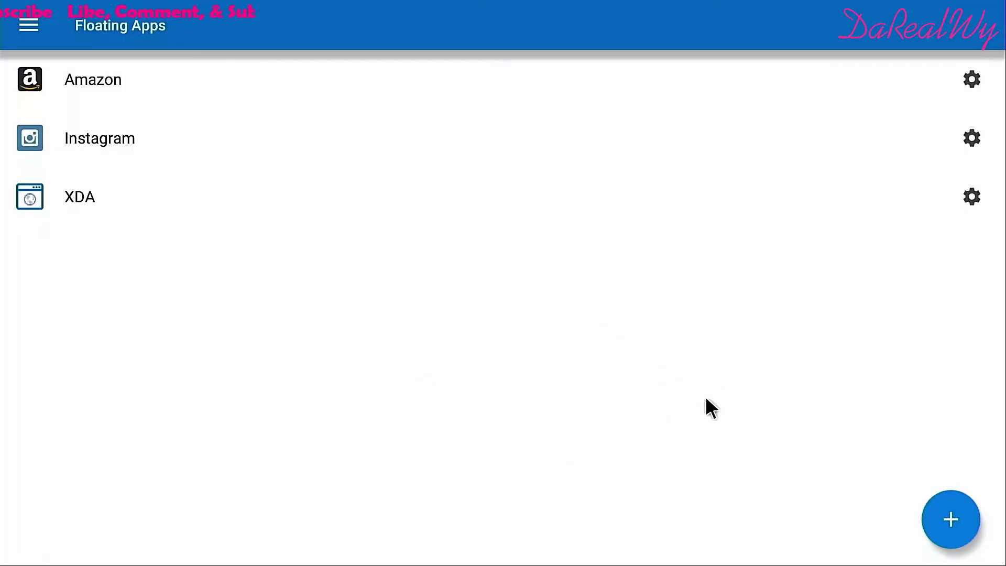
click(969, 498)
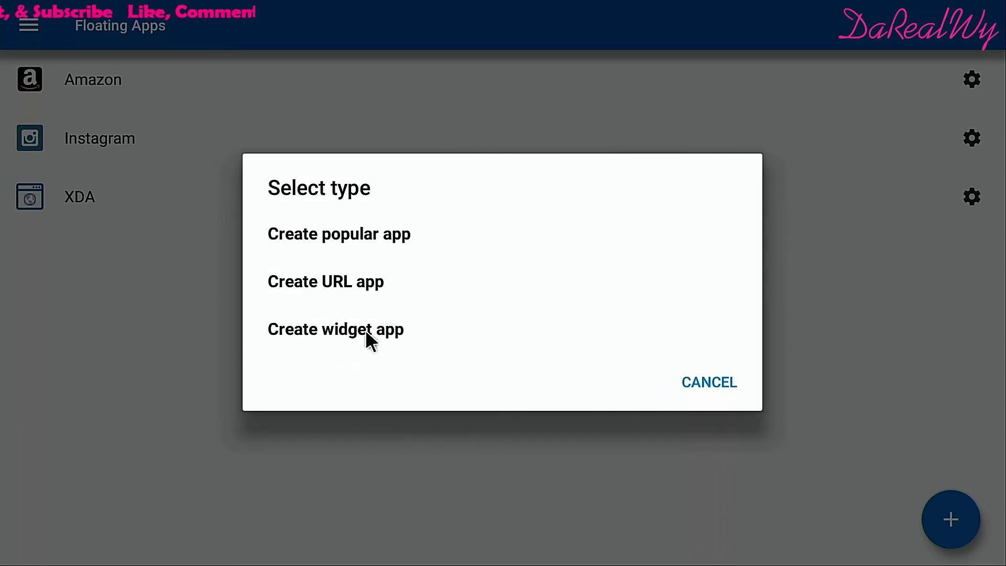
click(739, 383)
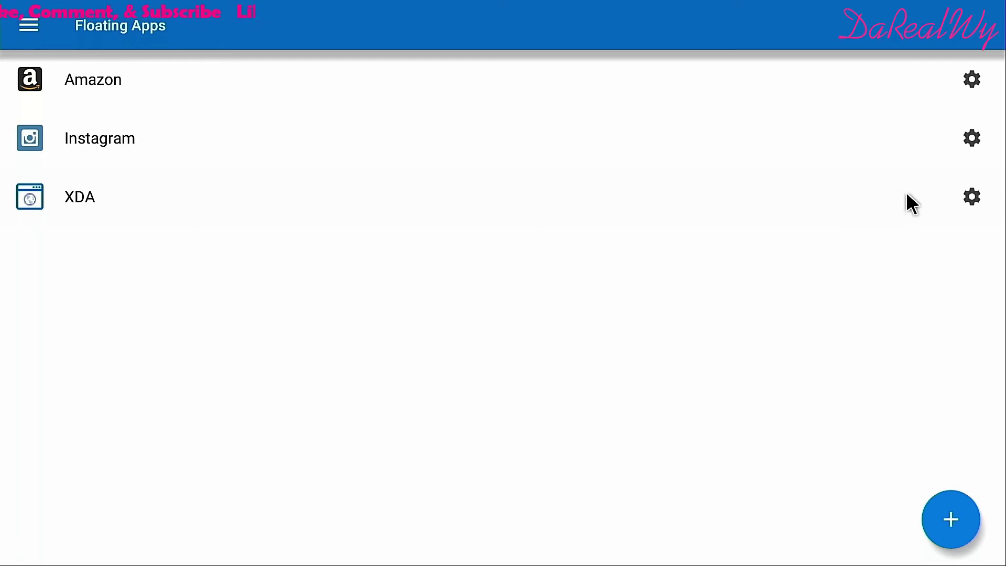
click(971, 197)
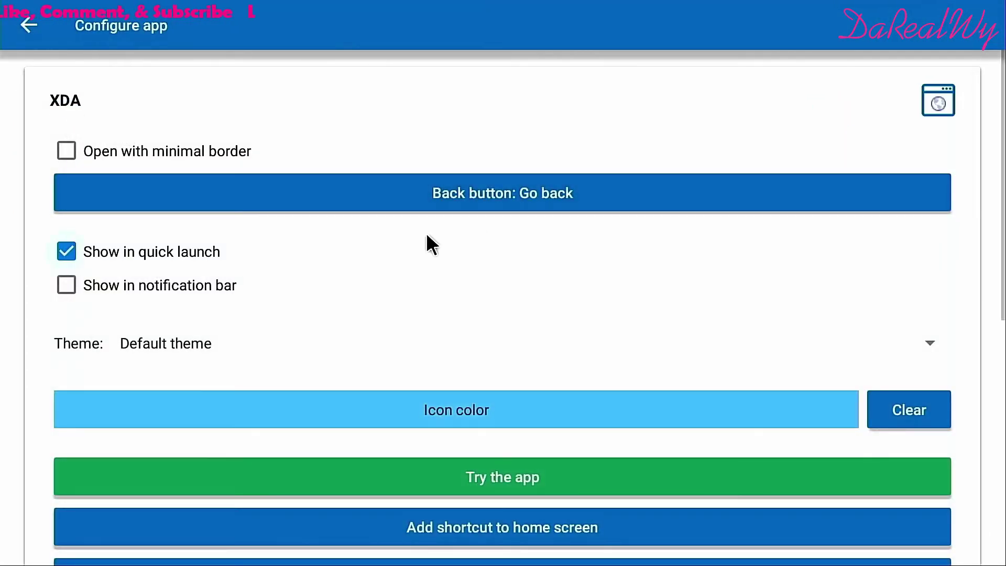
- Scroll the Configure app page and open the Show in floating menu item list
scroll(427, 235, down, 8)
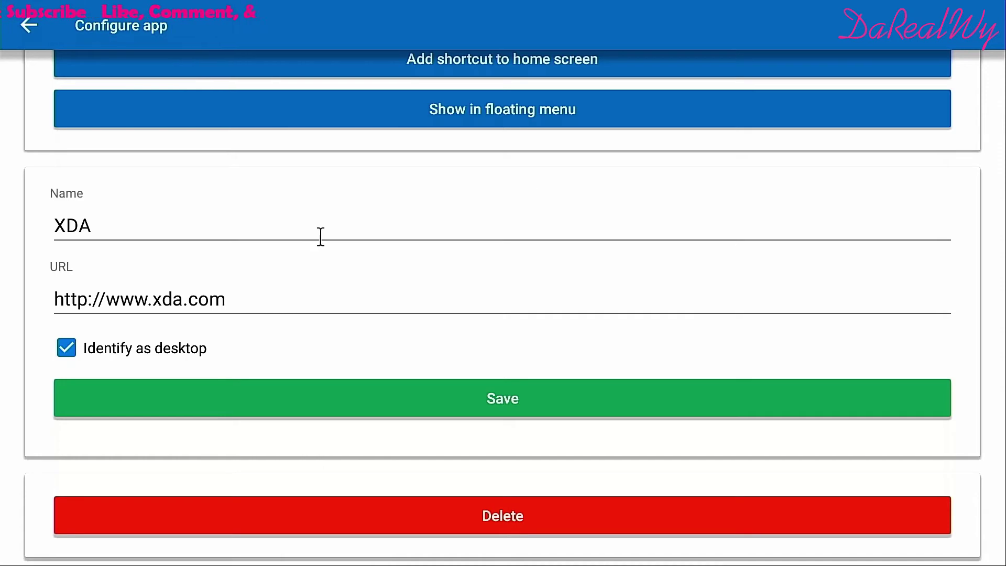
scroll(356, 210, up, 8)
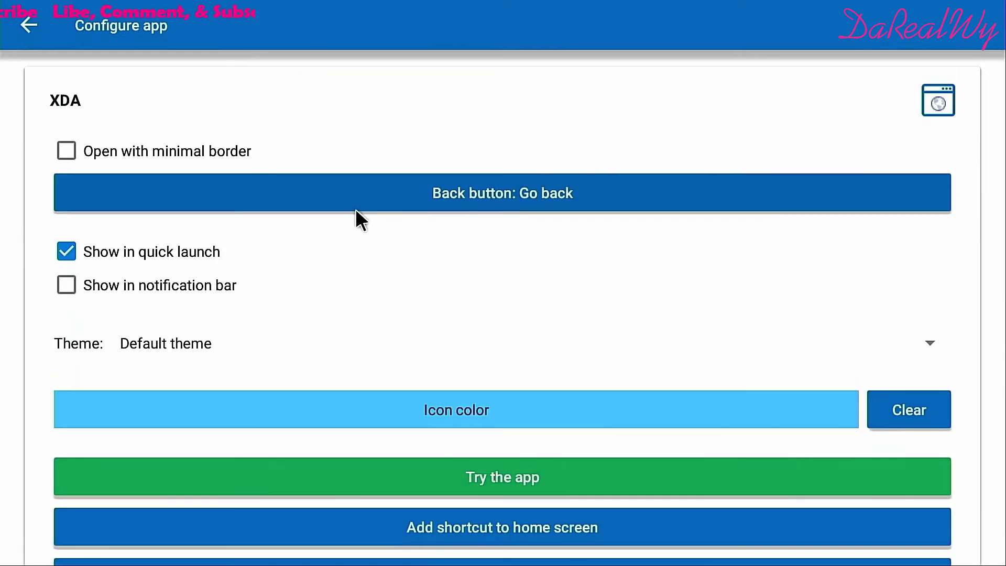
scroll(356, 210, down, 4)
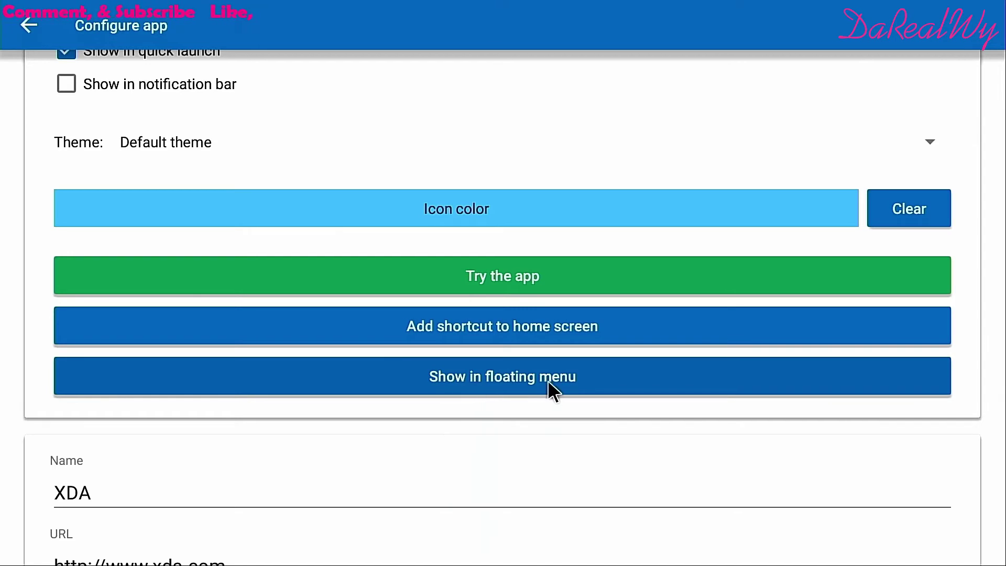
click(487, 383)
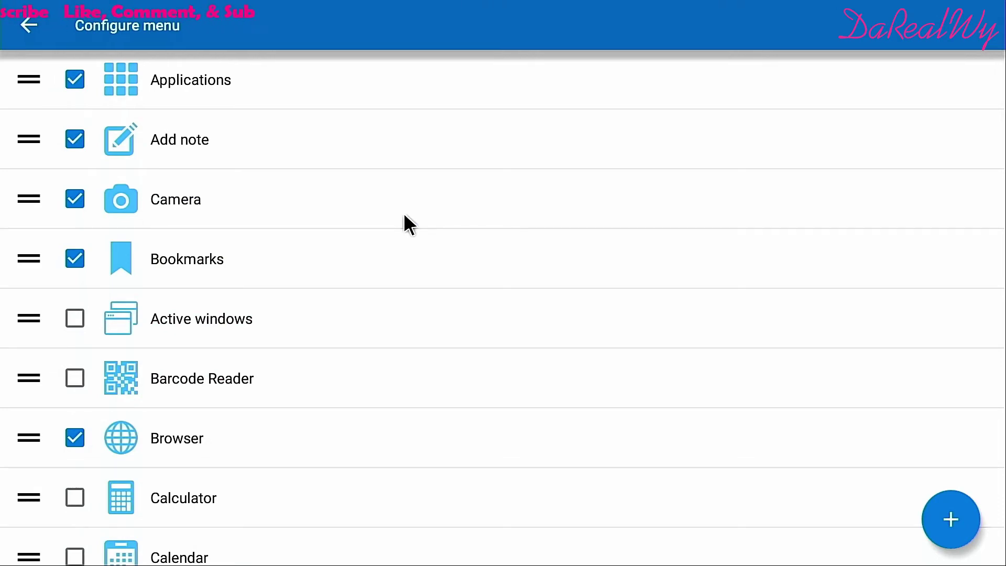
- Tick Amazon and XDA at the bottom of the Configure menu list
scroll(403, 215, down, 10)
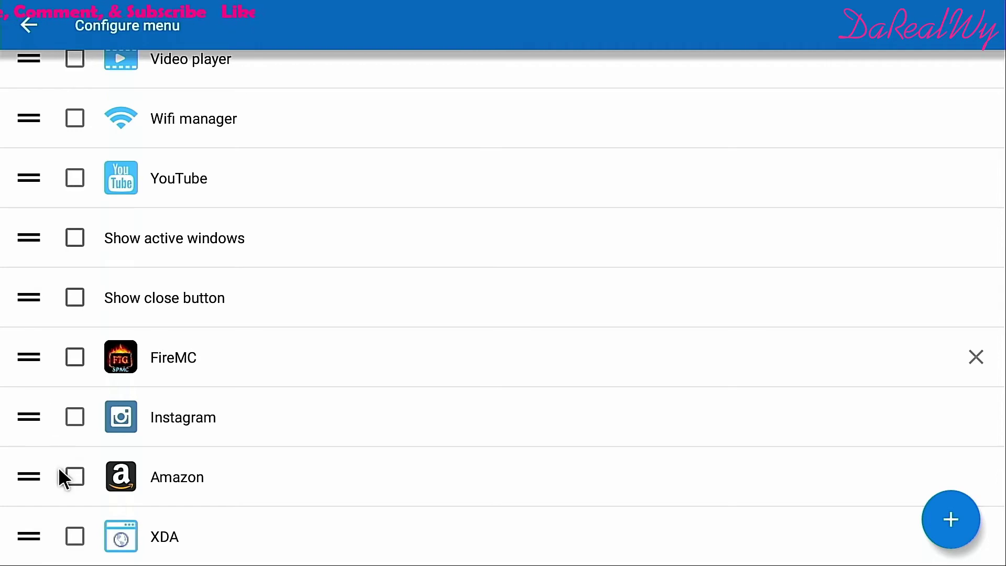
click(74, 478)
click(75, 540)
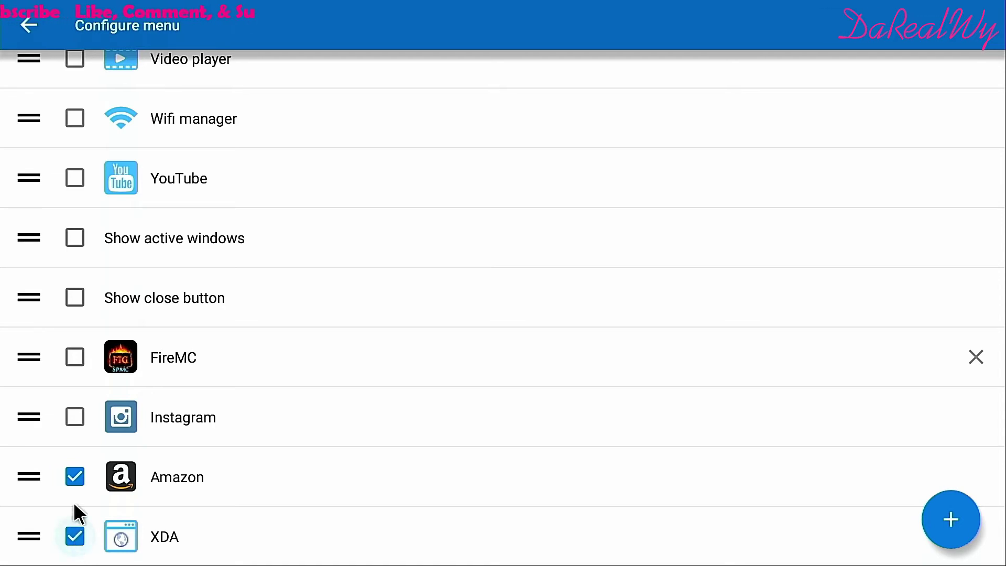